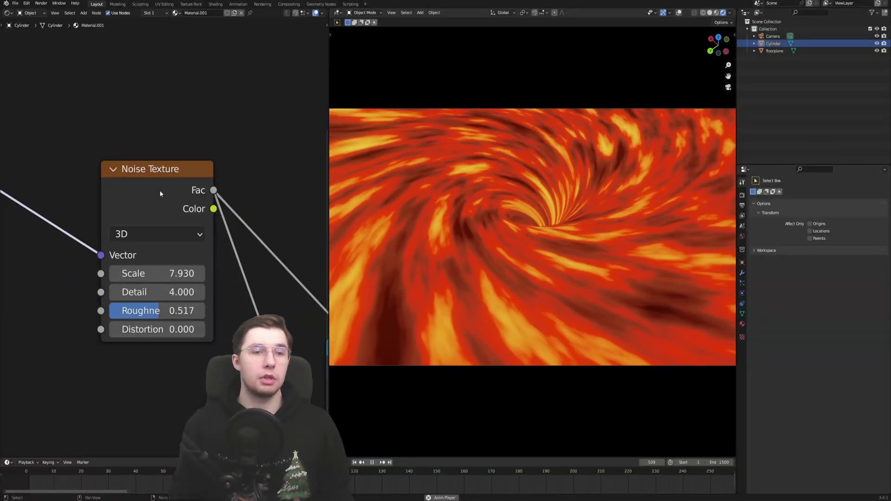
Step: Feed the Emission color from the blue ColorRamp and set that ramp's interpolation to Constant
drag(158, 274, 96, 273)
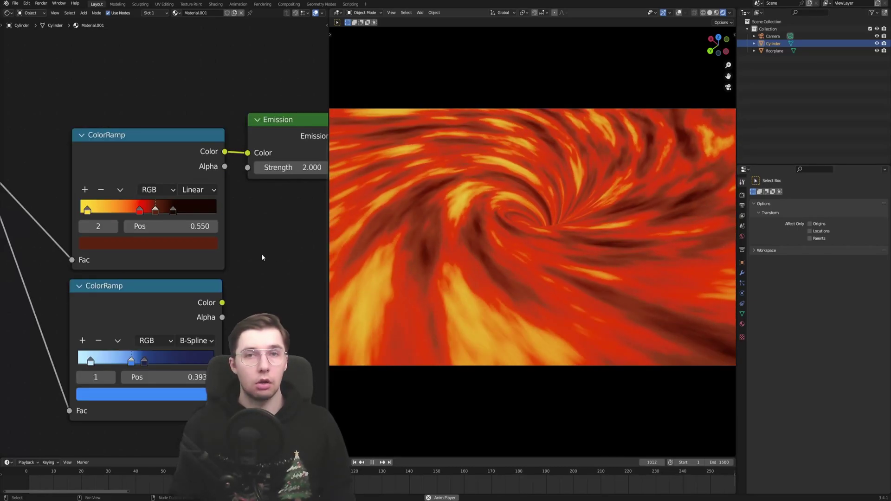
middle_drag(262, 257, 246, 269)
drag(207, 314, 232, 164)
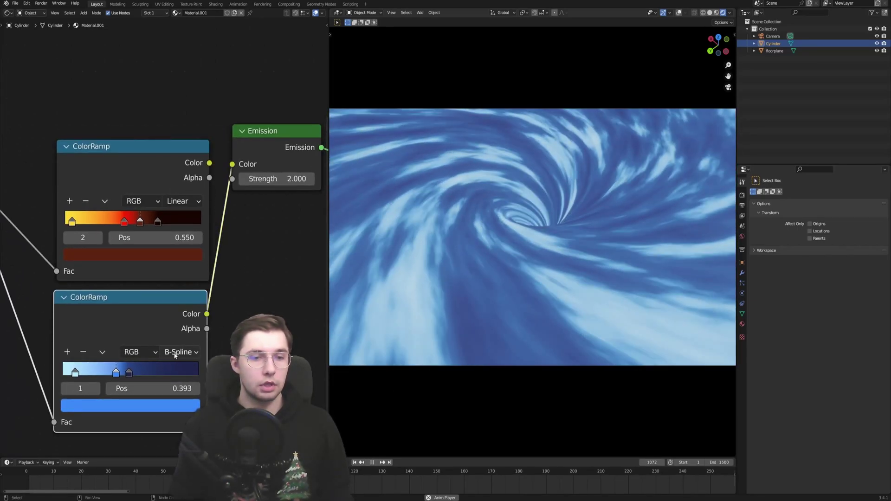
click(175, 352)
click(177, 425)
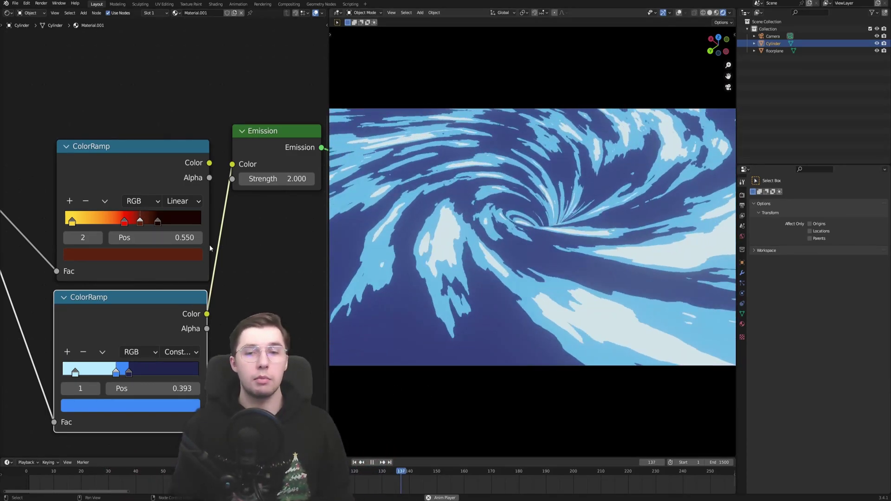
scroll(207, 186, down, 4)
middle_drag(167, 113, 229, 121)
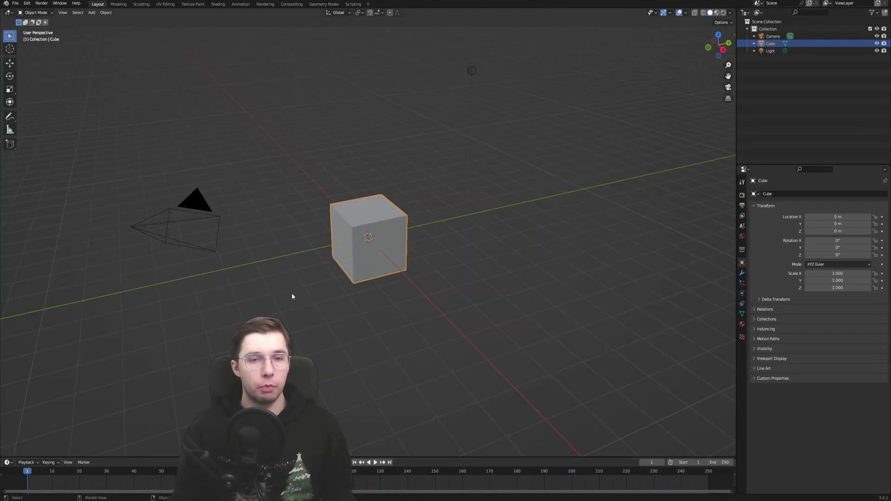
Step: Delete all default objects from the scene and add a cylinder mesh
key(a)
key(x)
click(291, 291)
key(shift+a)
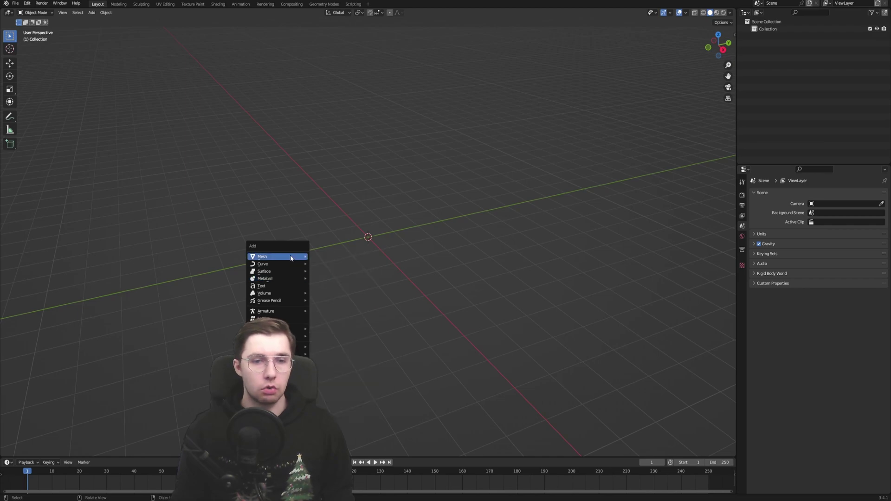
mouse_move(292, 257)
click(343, 295)
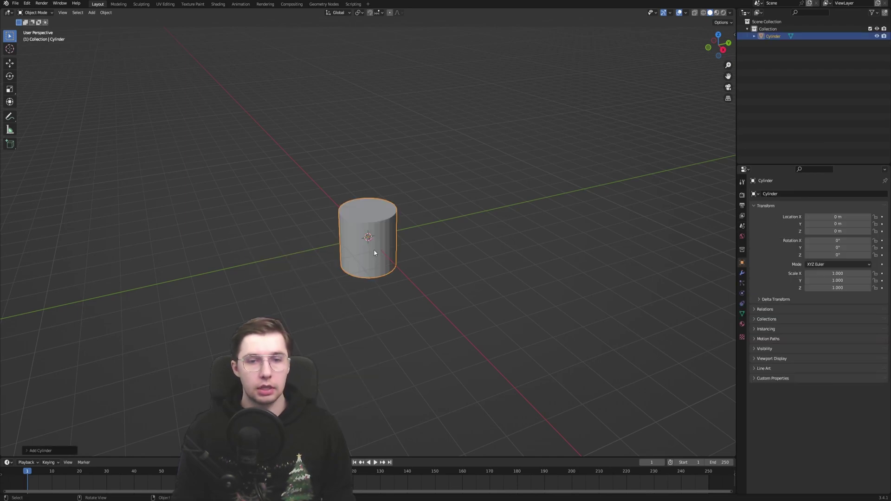
Step: Delete the top face of the cylinder in Edit Mode
middle_drag(374, 249, 373, 272)
key(Tab)
scroll(368, 224, up, 3)
key(3)
click(368, 224)
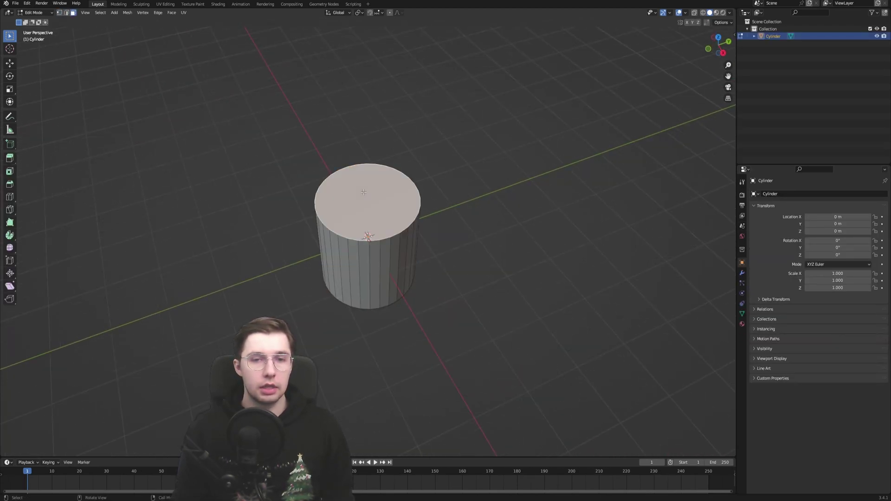
key(x)
click(355, 202)
Step: Merge the cylinder's bottom face into a single point at its center to form a funnel
middle_drag(357, 206, 375, 192)
click(368, 256)
key(m)
click(341, 274)
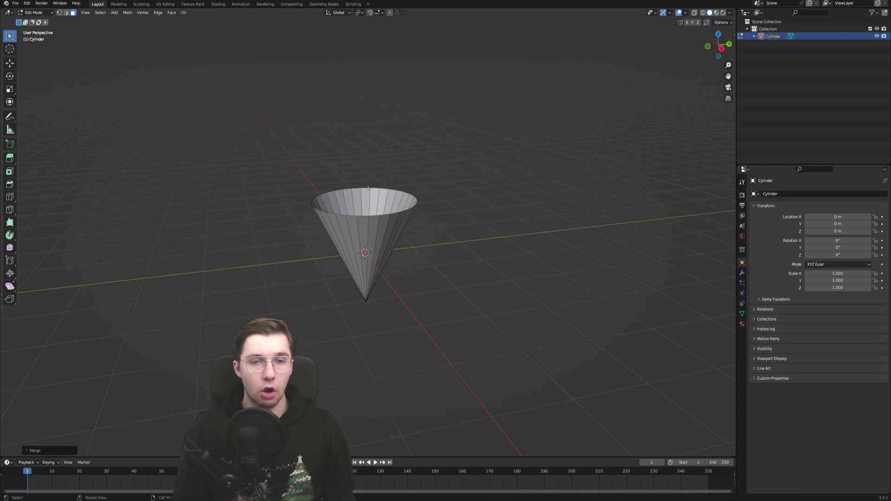
Step: Extrude the funnel's upper edge loop and scale it outward into a wide flat disc
key(2)
alt+click(366, 188)
key(e)
key(s)
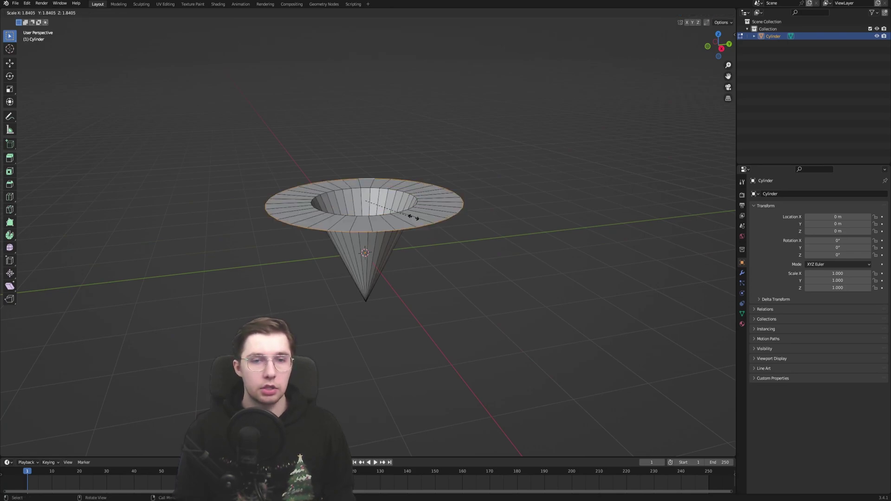
click(496, 216)
Step: Bevel the edge loop between funnel and disc widely with multiple segments for a gradual curve, and return to Object Mode
alt+click(366, 188)
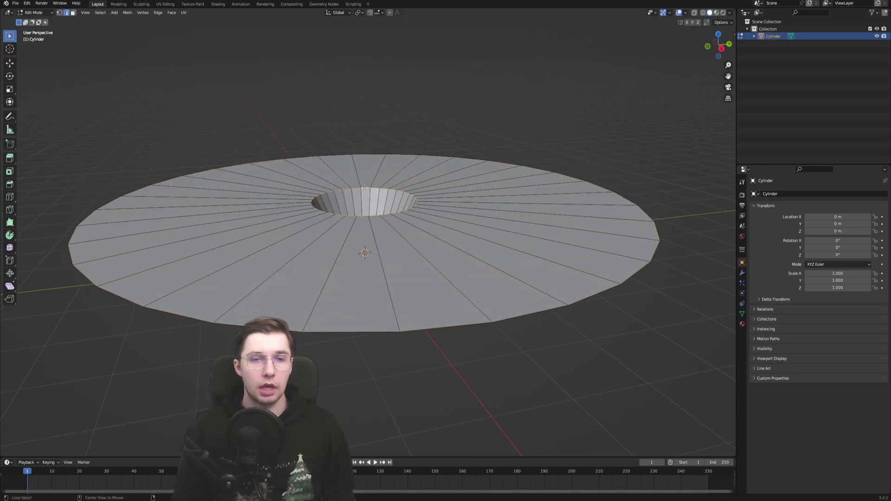
middle_drag(366, 188, 403, 189)
scroll(413, 194, up, 5)
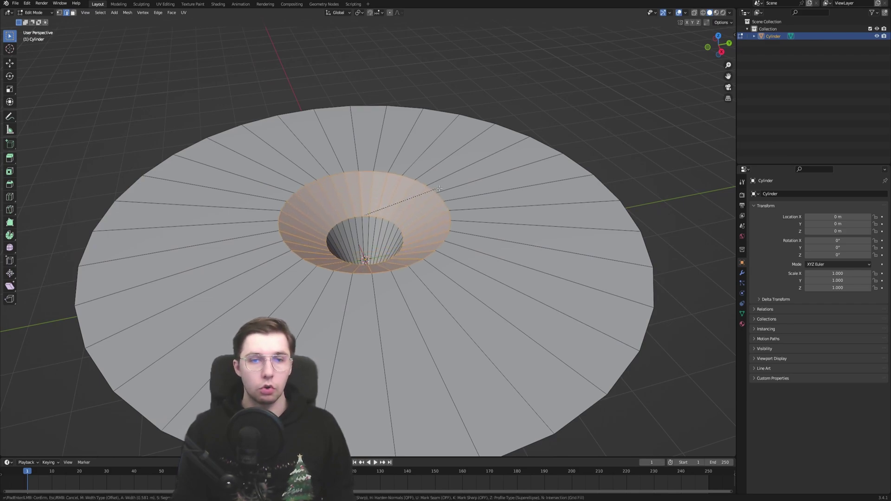
click(466, 190)
key(Tab)
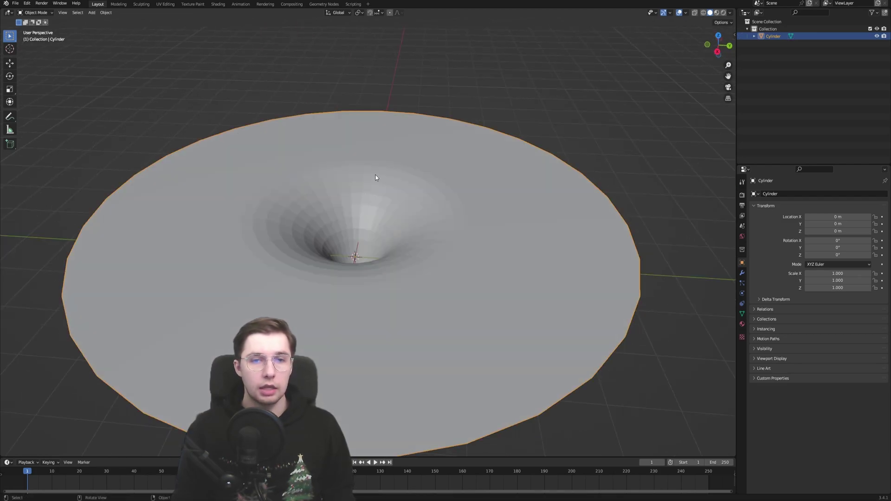
Step: Apply Shade Smooth to the vortex mesh and check its shape from below and above
right_click(374, 179)
click(372, 179)
middle_drag(373, 255, 450, 107)
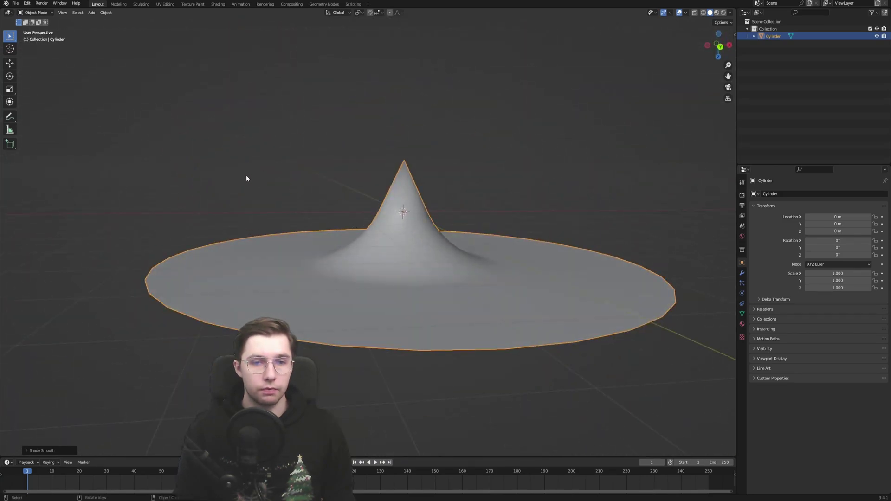
middle_drag(442, 282, 391, 302)
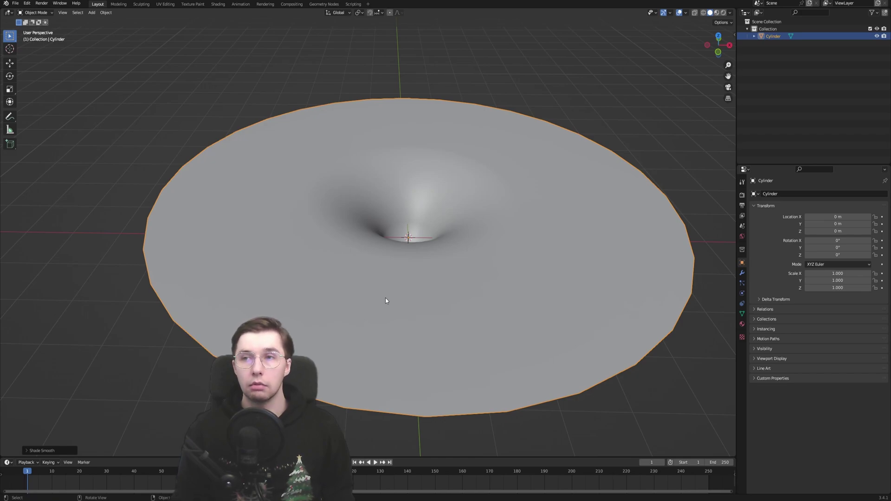
middle_drag(395, 242, 401, 198)
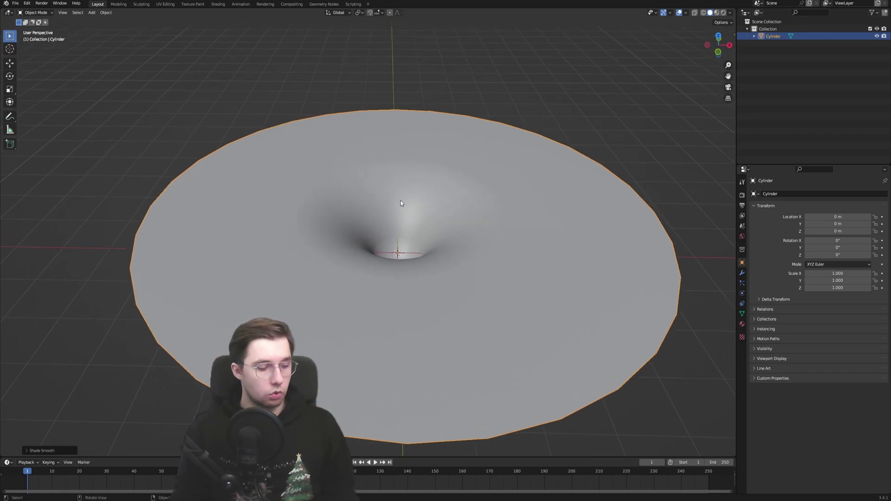
Step: Move the whole mesh up along Z in Edit Mode until the funnel tip sits just above the object origin
key(Tab)
middle_drag(425, 269, 427, 272)
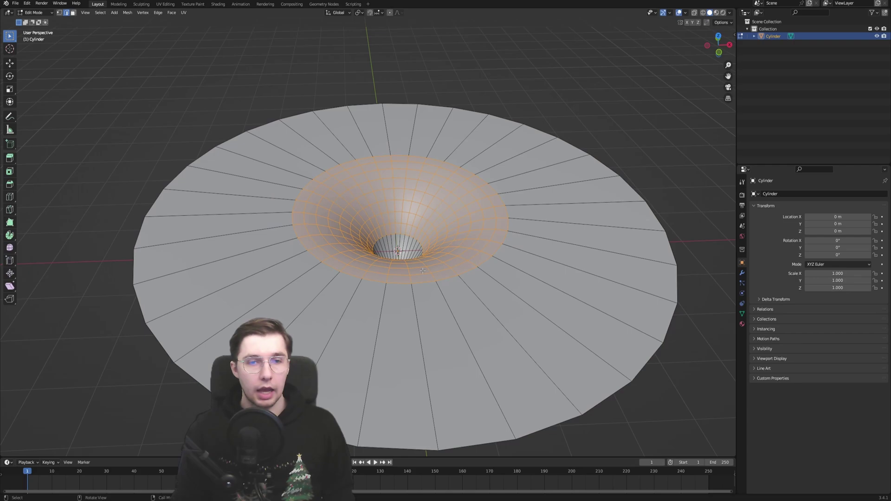
key(a)
alt+middle_drag(435, 189, 432, 252)
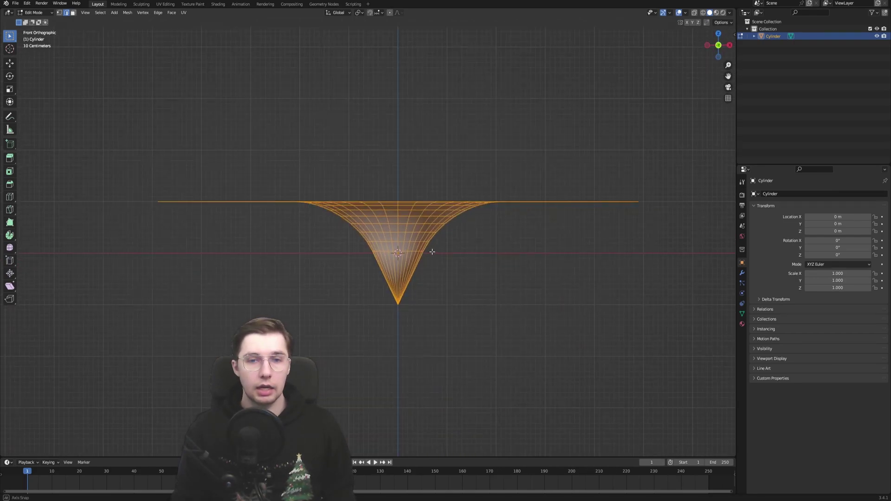
key(g)
key(z)
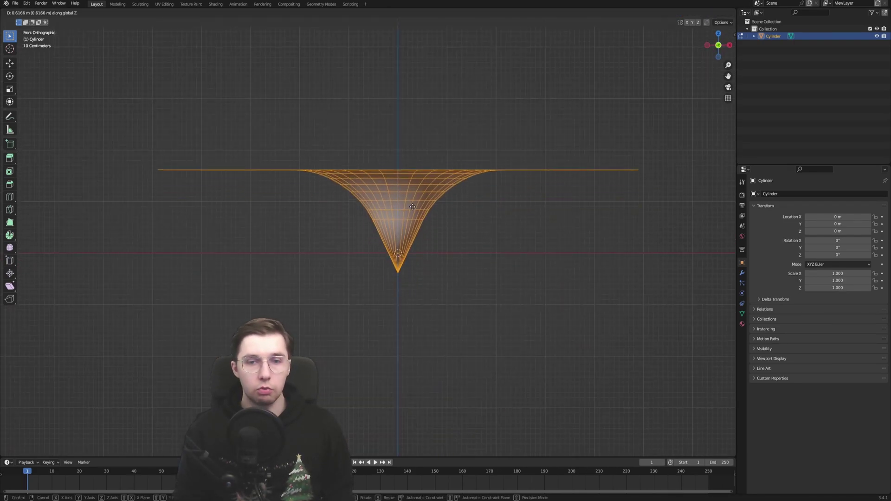
click(417, 187)
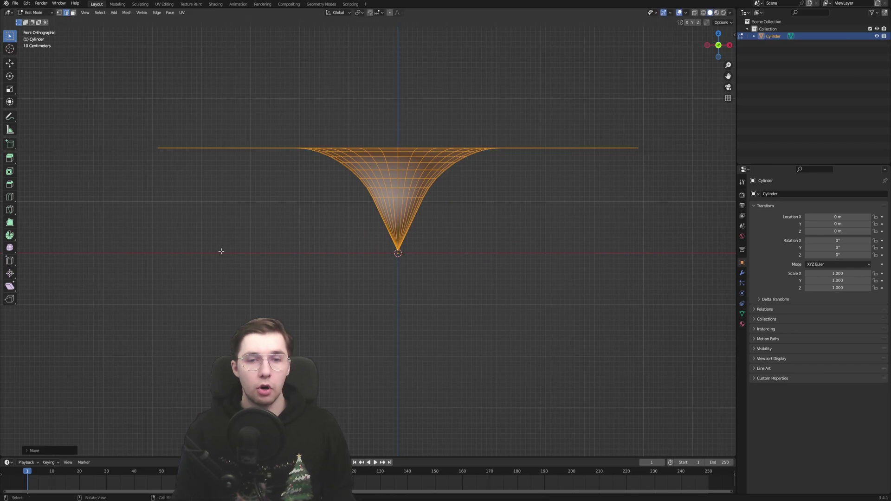
scroll(432, 306, up, 5)
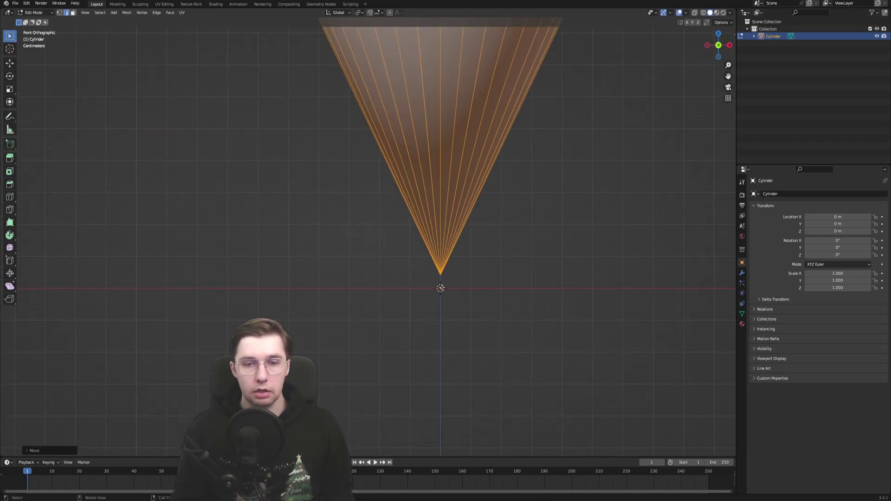
middle_drag(440, 289, 451, 291)
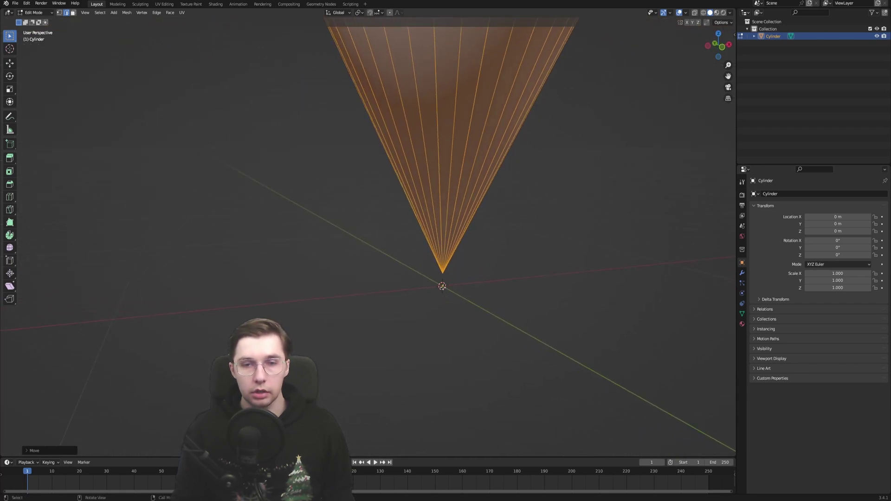
alt+middle_drag(456, 289, 408, 186)
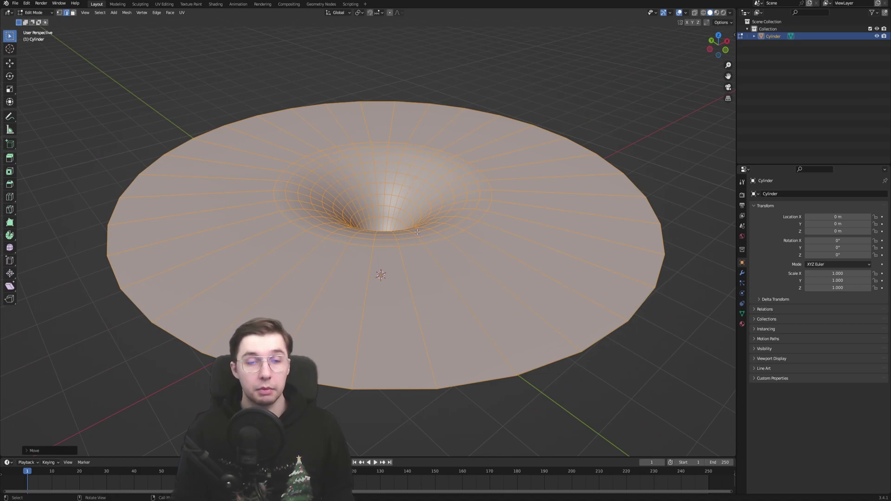
middle_drag(417, 232, 397, 213)
key(Tab)
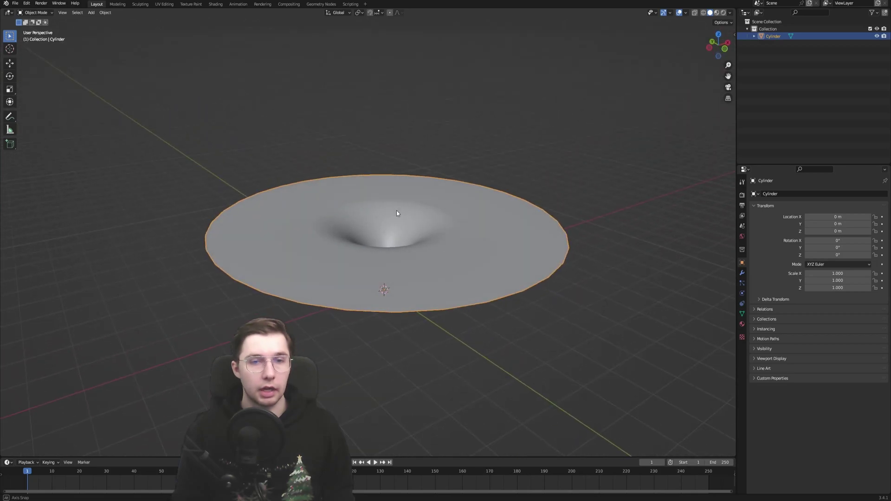
Step: Split off a Shader Editor area beside the 3D view and create a material named "vortex obviously" on the cylinder
drag(8, 13, 430, 28)
click(8, 12)
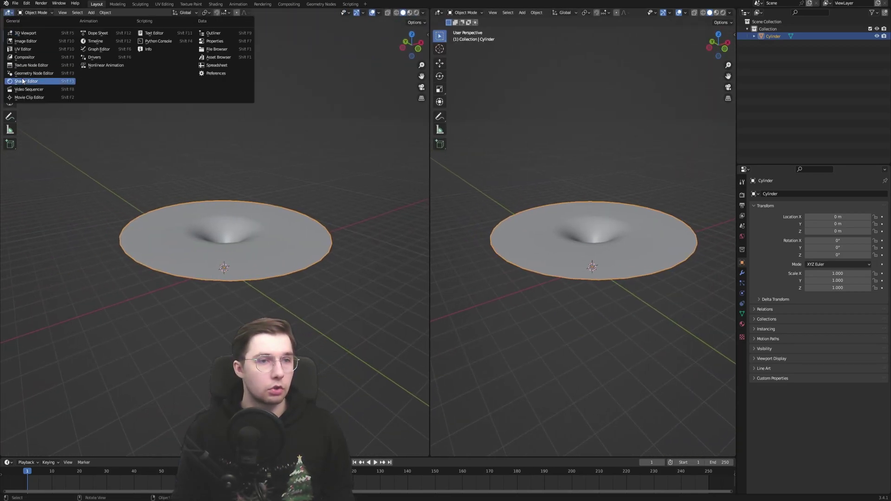
click(27, 82)
click(230, 13)
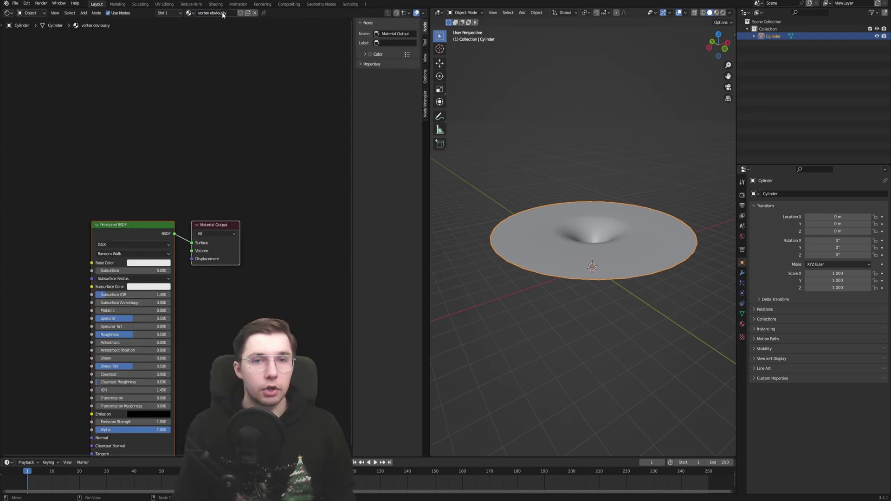
Step: Delete the Principled BSDF node from the material and set the 3D view to Rendered shading
key(n)
click(161, 228)
key(x)
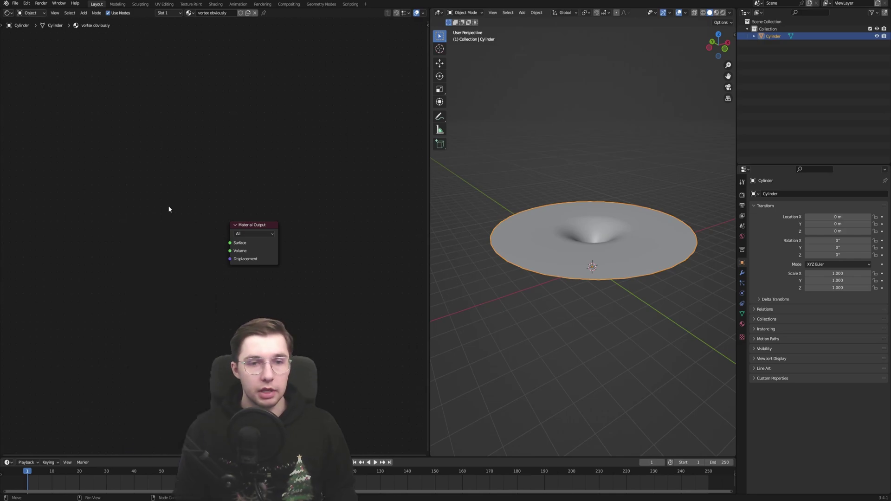
middle_drag(588, 241, 591, 227)
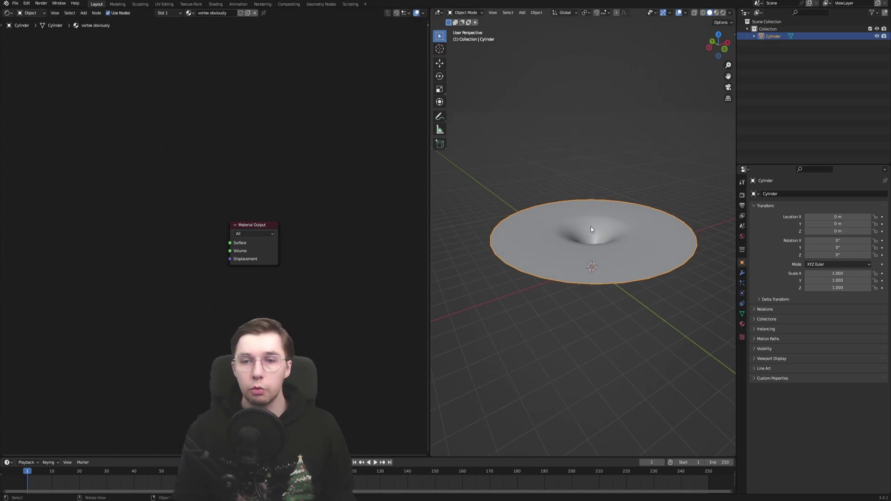
click(724, 14)
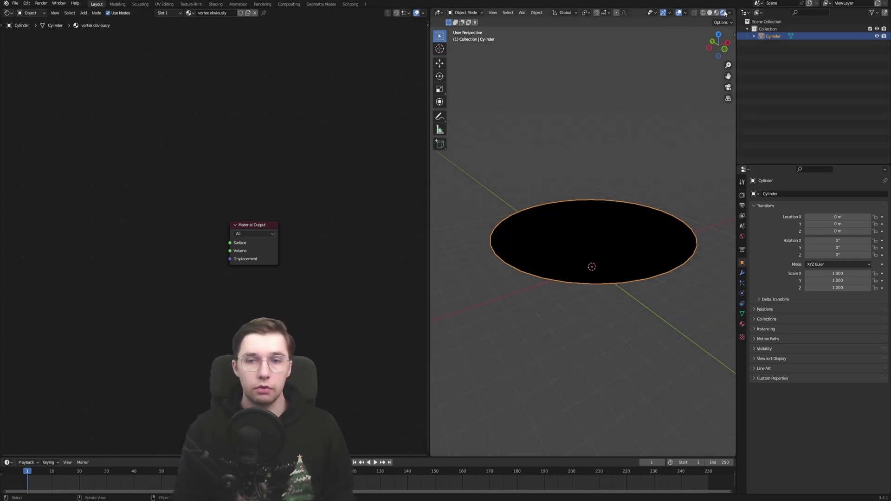
Step: Add a Texture Coordinate node to the material, with space left before the Material Output
middle_drag(141, 241, 225, 240)
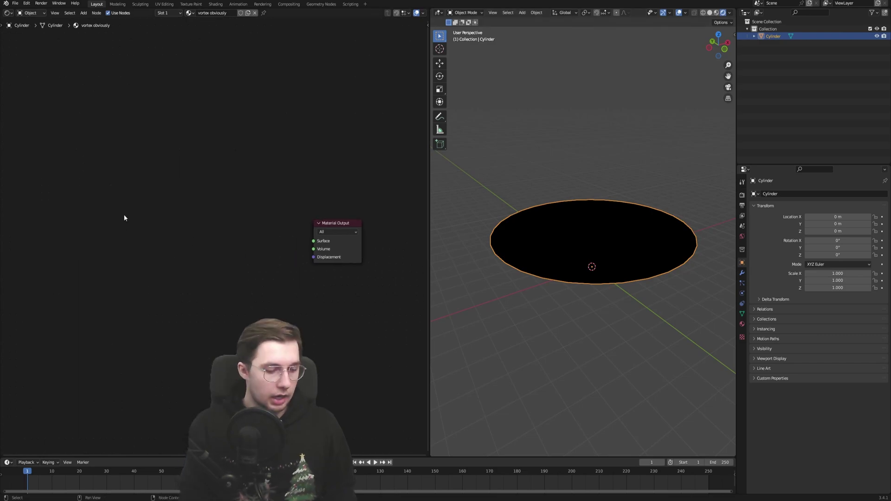
key(F3)
text(texture)
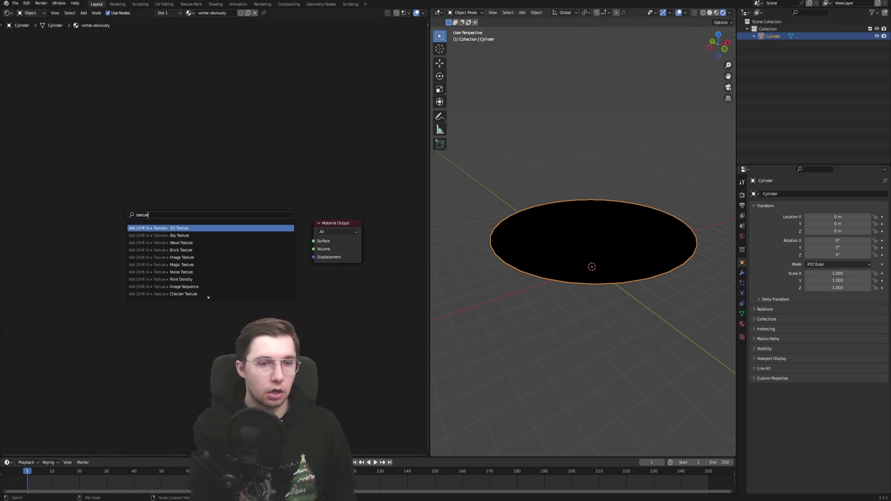
text( coo)
key(Return)
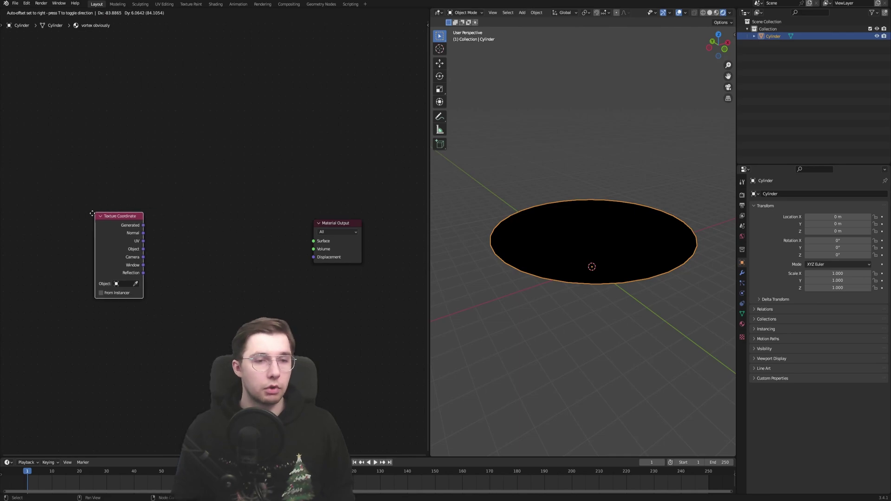
click(63, 222)
Step: Add a Mapping node with its Vector input fed by the Texture Coordinate's Object output
middle_drag(115, 192, 296, 147)
key(shift+a)
drag(258, 189, 210, 185)
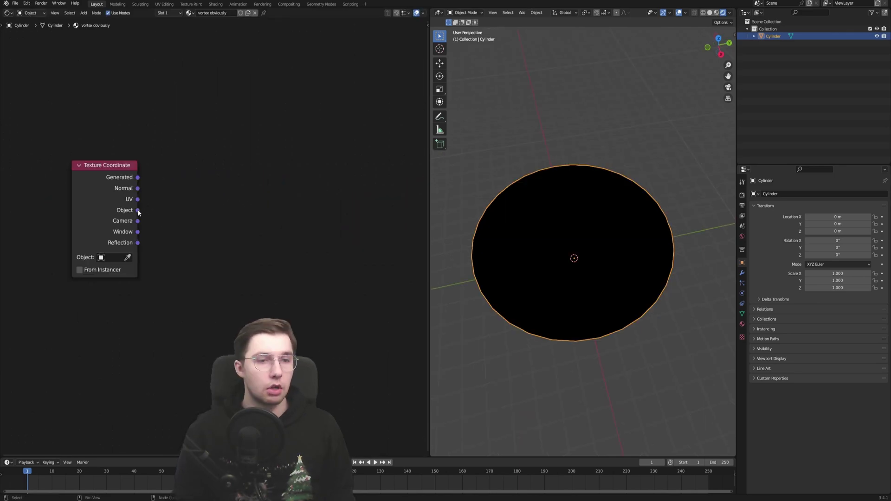
drag(138, 210, 255, 209)
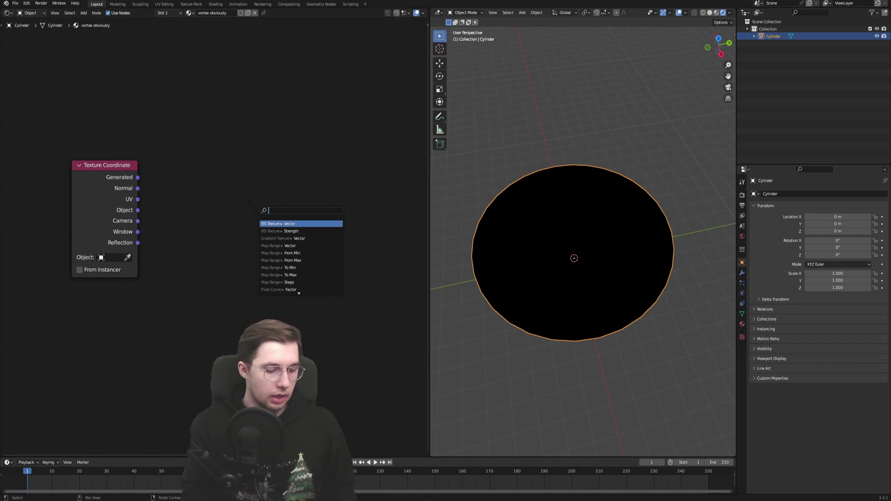
key(Return)
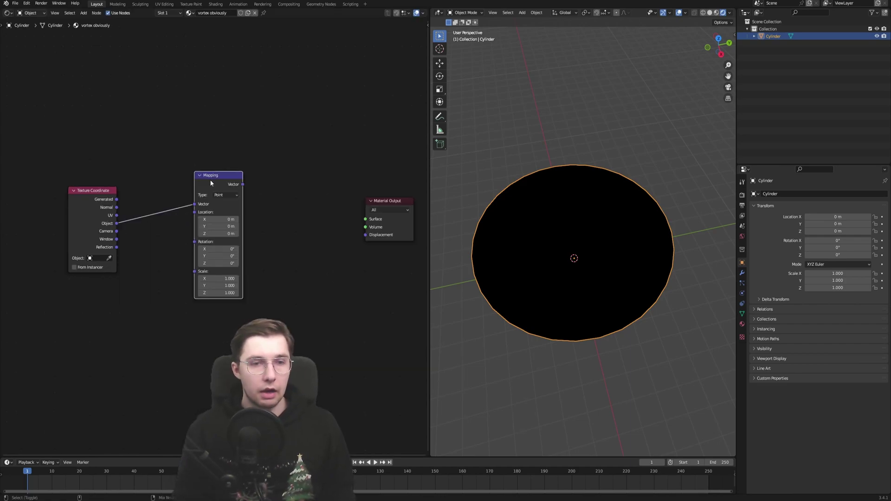
Step: Connect the Mapping node's Vector output to the Material Output surface and preview the coordinates on the mesh from above
ctrl+shift+click(216, 181)
middle_drag(592, 218, 578, 233)
scroll(568, 262, up, 1)
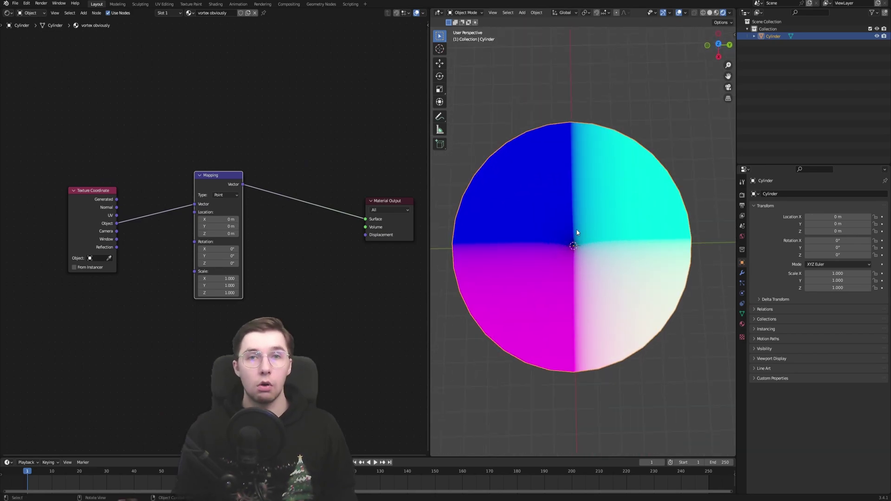
Step: Set the Mapping node's Z rotation to 158° and check how the coordinate colours turn around the mesh centre
scroll(578, 235, up, 2)
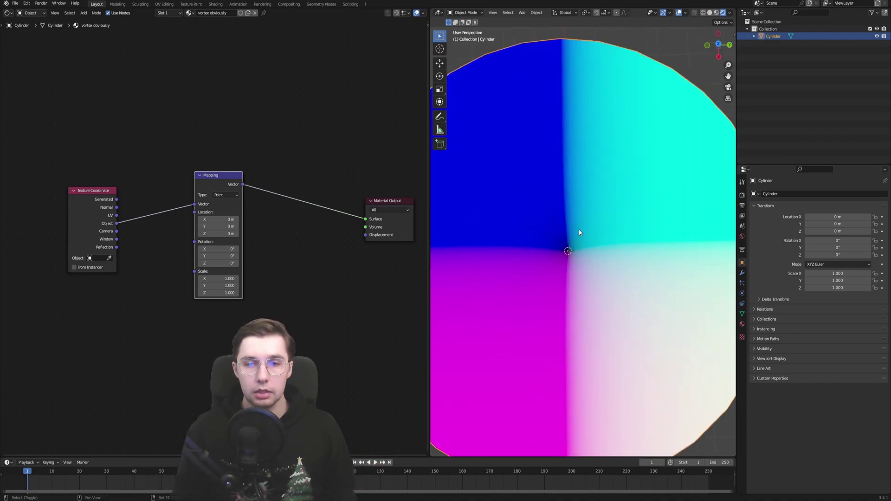
scroll(586, 251, down, 1)
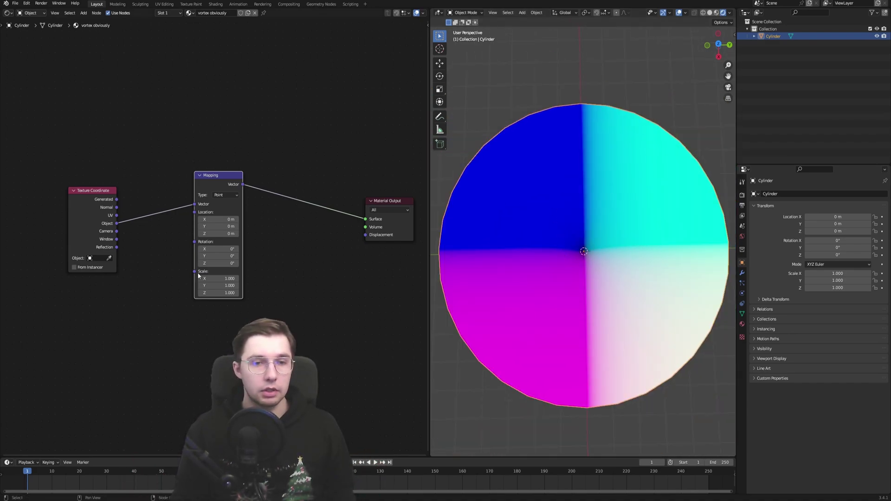
middle_drag(659, 229, 694, 217)
scroll(209, 268, up, 3)
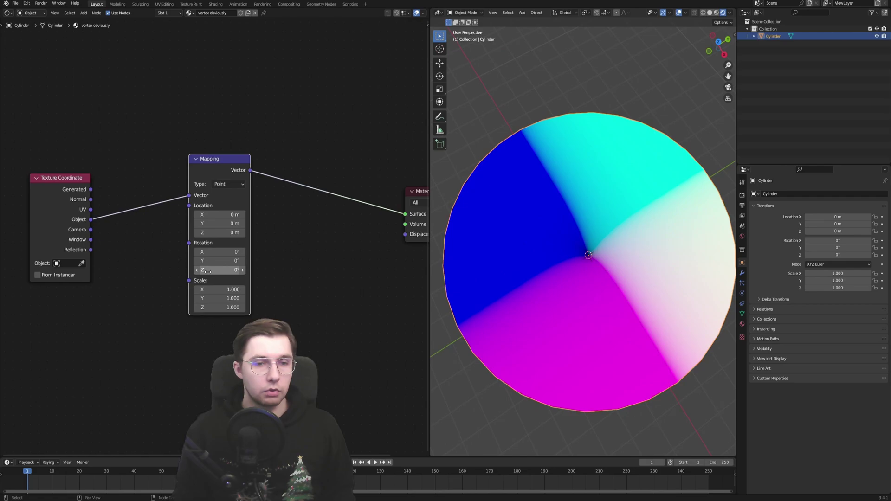
drag(218, 270, 291, 270)
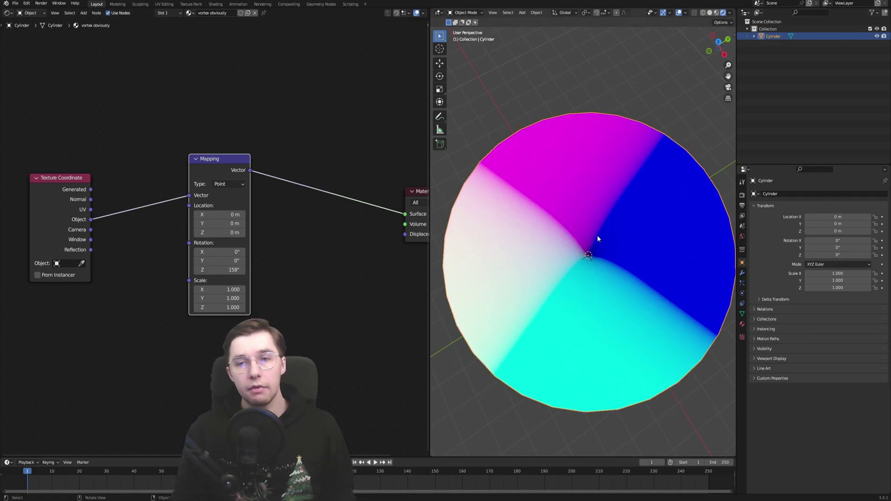
middle_drag(654, 129, 578, 252)
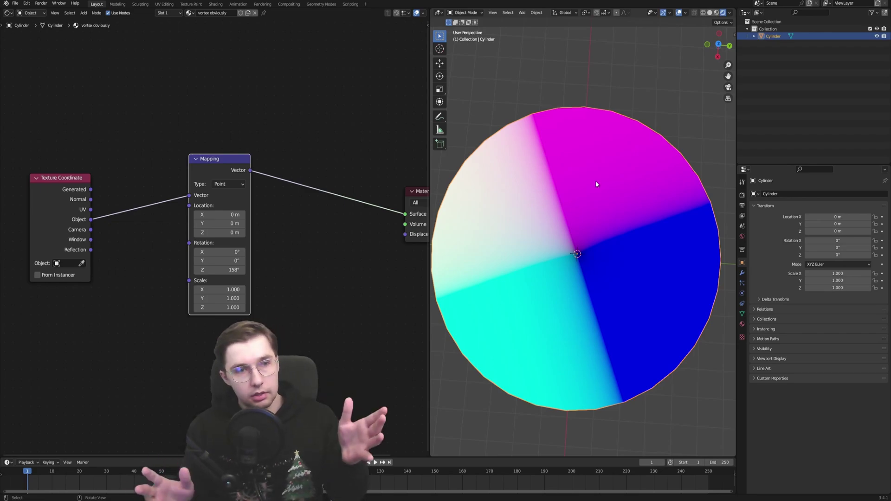
Step: Move the Texture Coordinate node away from Mapping and place a duplicate of it in the empty space below
middle_drag(131, 209, 255, 192)
drag(184, 202, 91, 188)
middle_drag(171, 271, 248, 205)
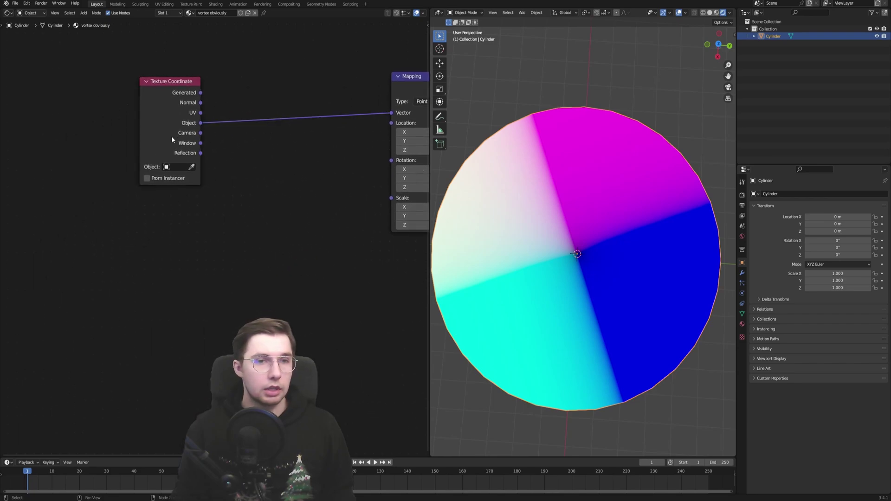
drag(166, 111, 167, 107)
key(shift+d)
click(129, 315)
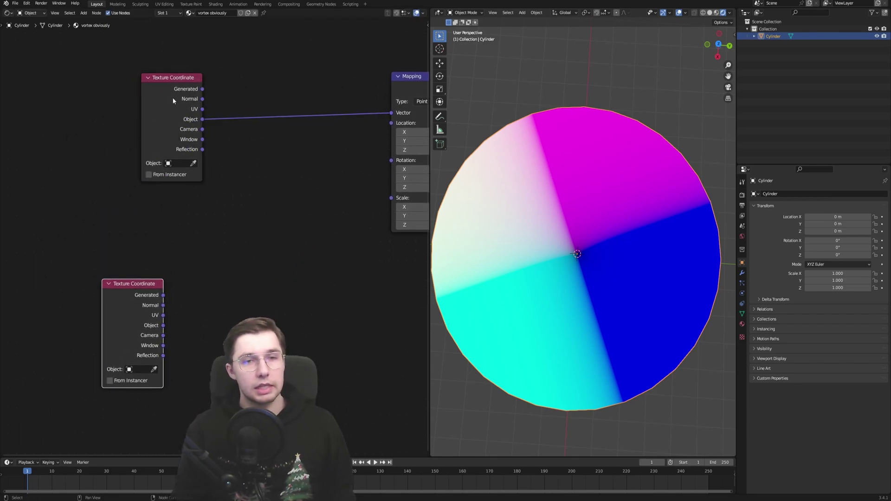
scroll(236, 142, down, 3)
middle_drag(237, 141, 190, 188)
middle_drag(307, 229, 248, 216)
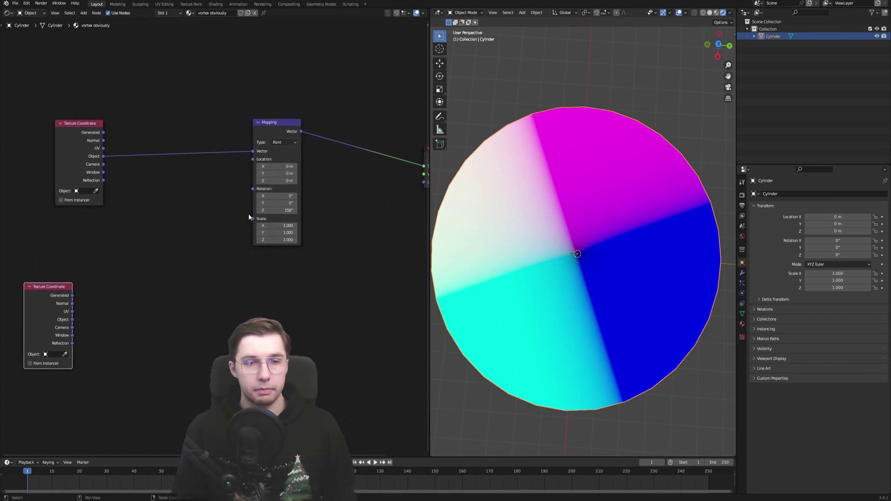
Step: Move the linked Texture Coordinate and Mapping nodes up together, with the Texture Coordinate node close beside Mapping
drag(63, 64, 278, 202)
key(g)
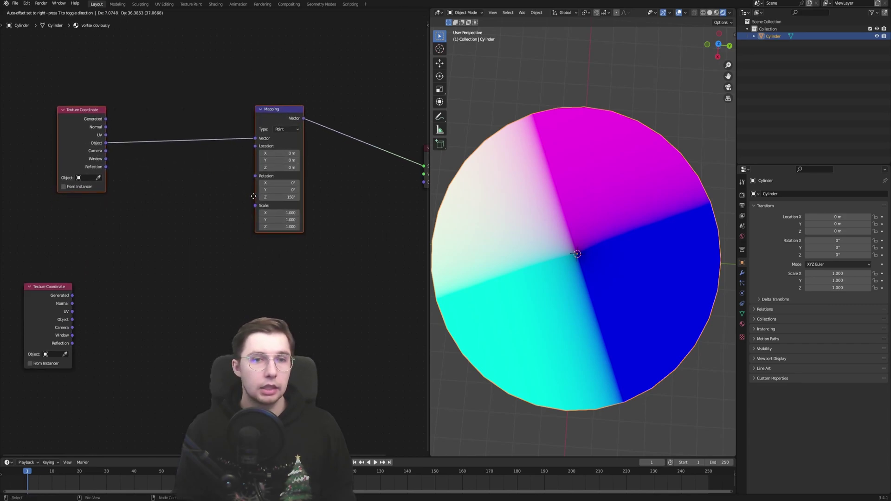
click(266, 153)
click(186, 56)
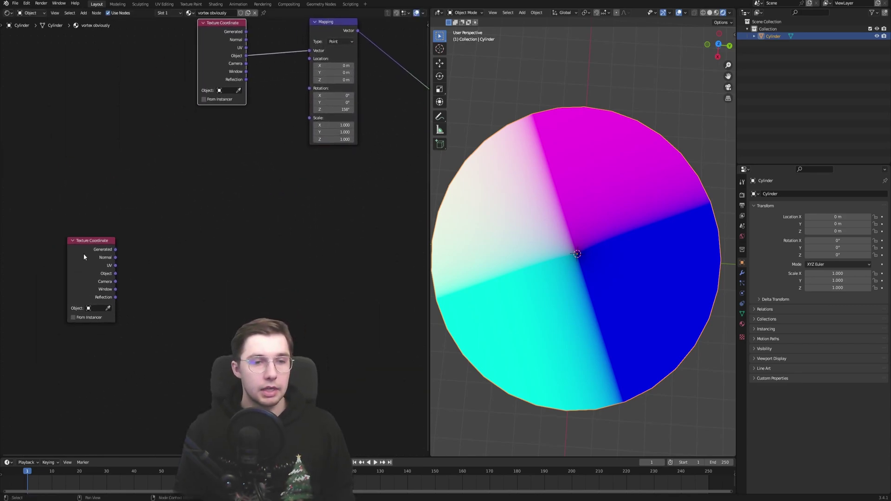
Step: Add a Vector Math node fed by the duplicate Texture Coordinate's Object output and set its operation to Divide
mouse_move(84, 255)
mouse_down()
mouse_move(90, 268)
mouse_move(80, 265)
mouse_up()
scroll(100, 281, up, 5)
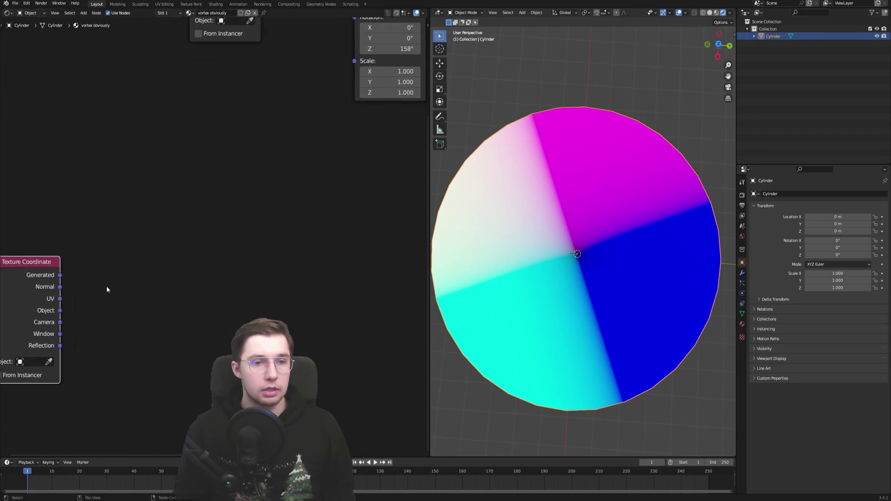
middle_drag(106, 294, 175, 254)
drag(128, 267, 218, 255)
text(vector math)
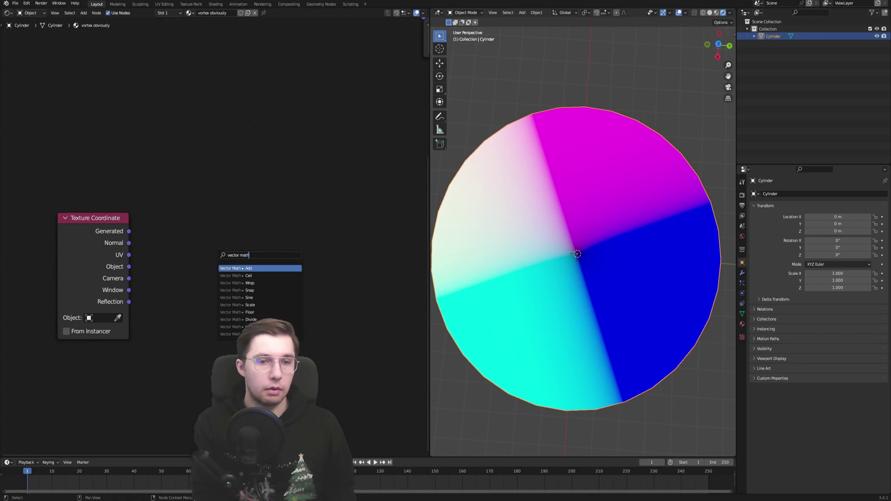
key(Return)
click(230, 252)
click(235, 259)
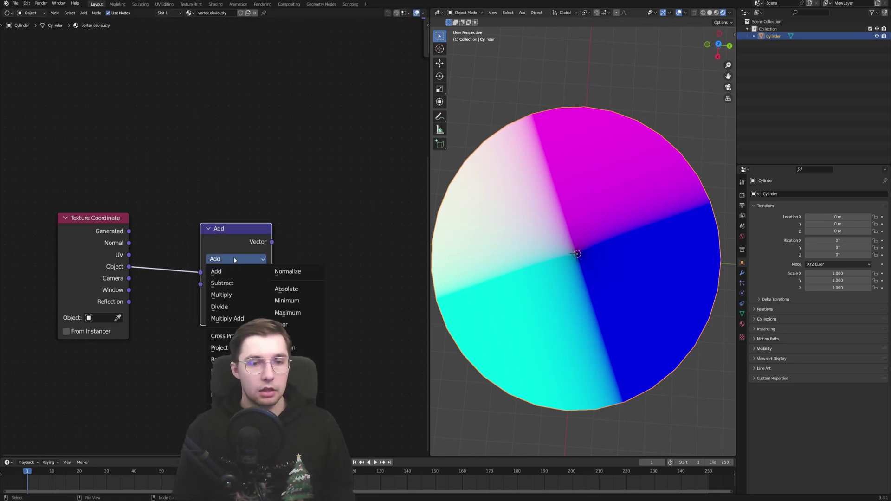
click(230, 307)
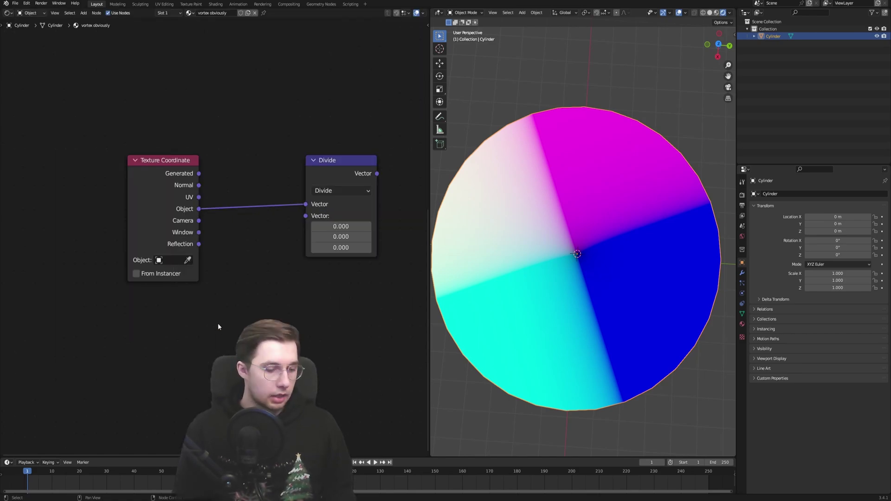
Step: Add a Value node set to 1.000 and connect it to the Divide node's second Vector input
key(shift+a)
text(sval)
key(Return)
click(139, 304)
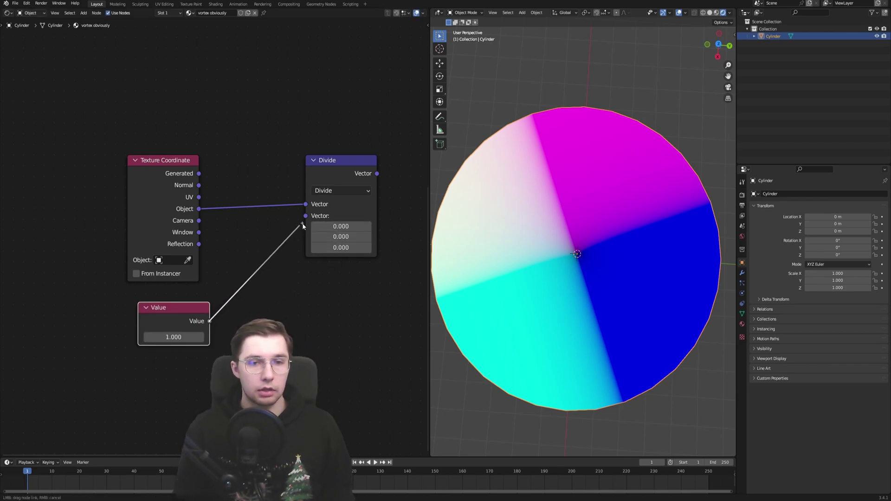
drag(307, 219, 306, 217)
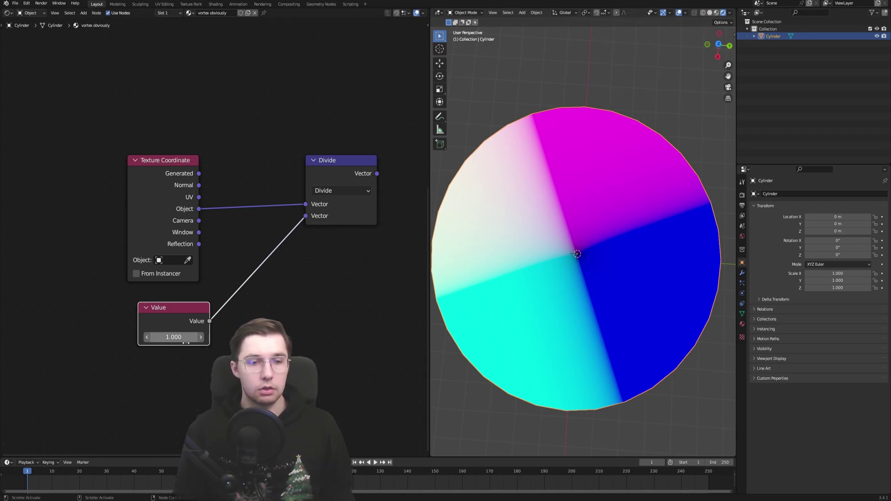
ctrl+right_drag(289, 242, 277, 238)
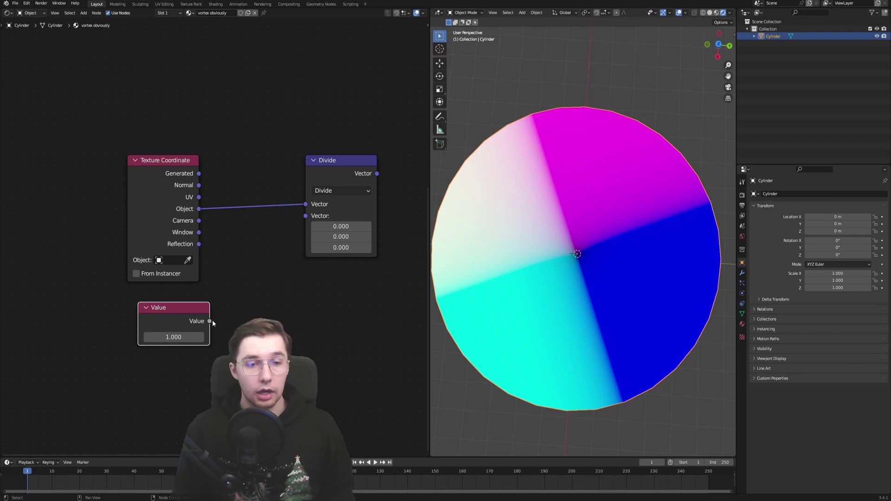
drag(209, 321, 306, 216)
Step: Connect the Divide node's output to the Material Output surface and preview the result in top orthographic view
middle_drag(327, 255, 172, 283)
scroll(173, 284, down, 5)
ctrl+shift+click(183, 229)
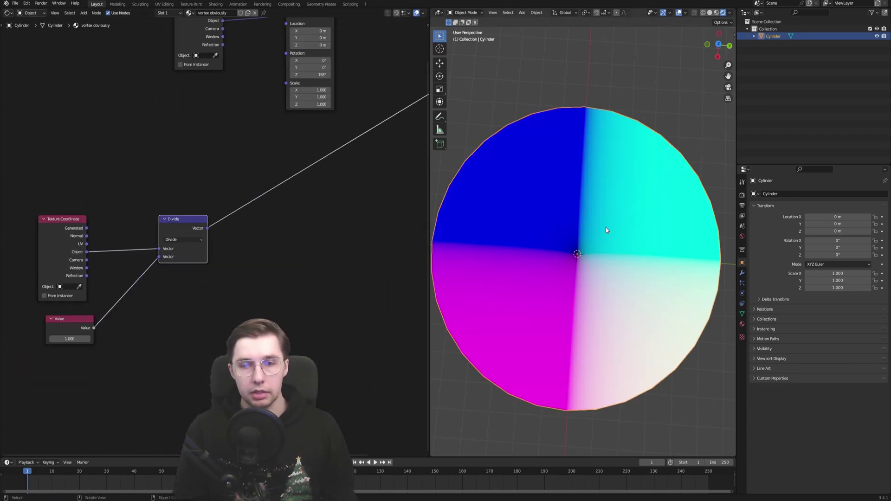
middle_drag(209, 17, 187, 72)
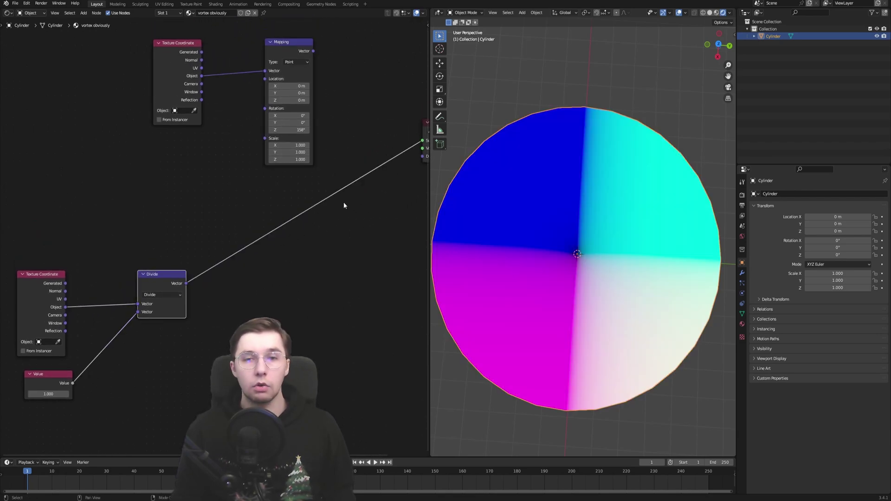
scroll(239, 313, up, 2)
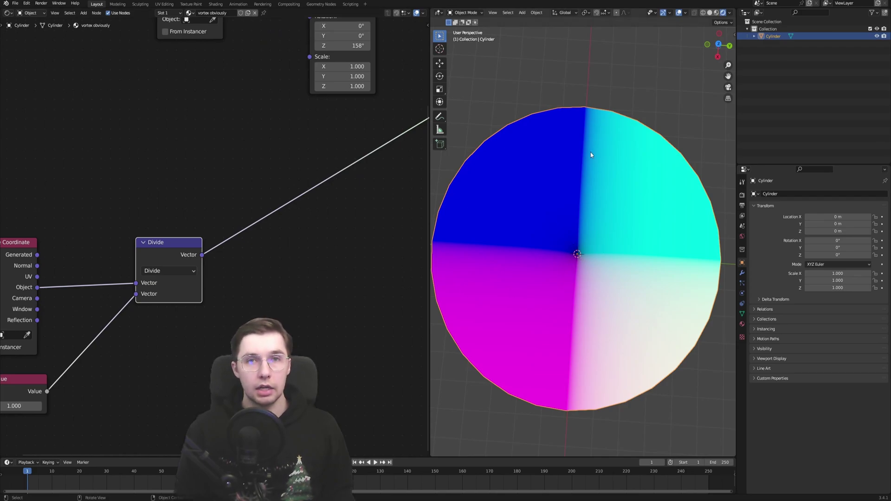
alt+middle_drag(590, 154, 585, 229)
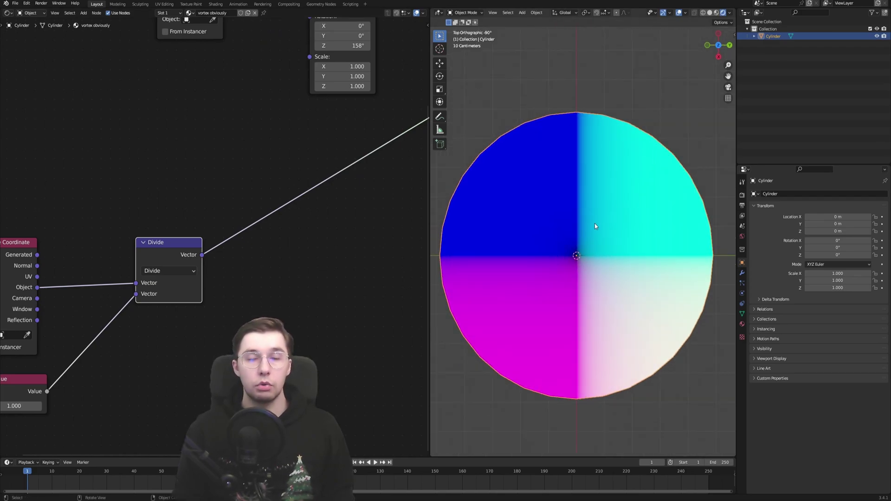
Step: Insert a Gradient Texture node between the Divide node and the Material Output, and set its type to Spherical
middle_drag(273, 277, 226, 269)
key(F3)
text(g)
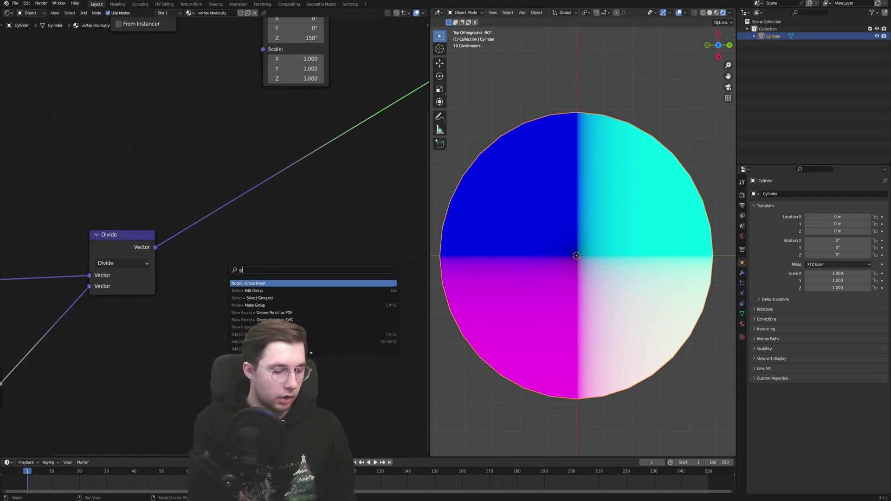
text(radien)
key(Return)
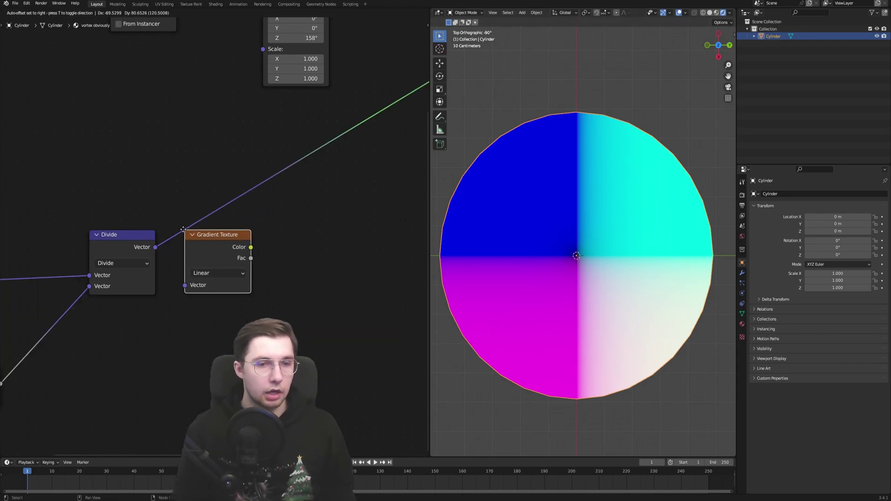
click(176, 232)
middle_drag(233, 184, 238, 191)
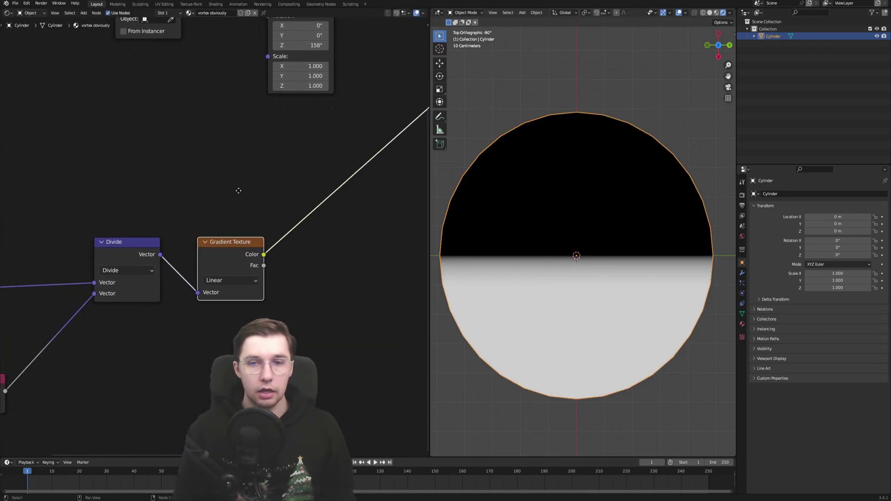
click(224, 281)
click(223, 335)
Step: Examine the spherical gradient around the object's origin on the funnel mesh from the side and from above
middle_drag(573, 265, 590, 207)
scroll(582, 269, up, 3)
scroll(601, 261, down, 3)
scroll(596, 278, up, 4)
scroll(591, 265, down, 3)
middle_drag(598, 232, 595, 192)
scroll(582, 214, up, 4)
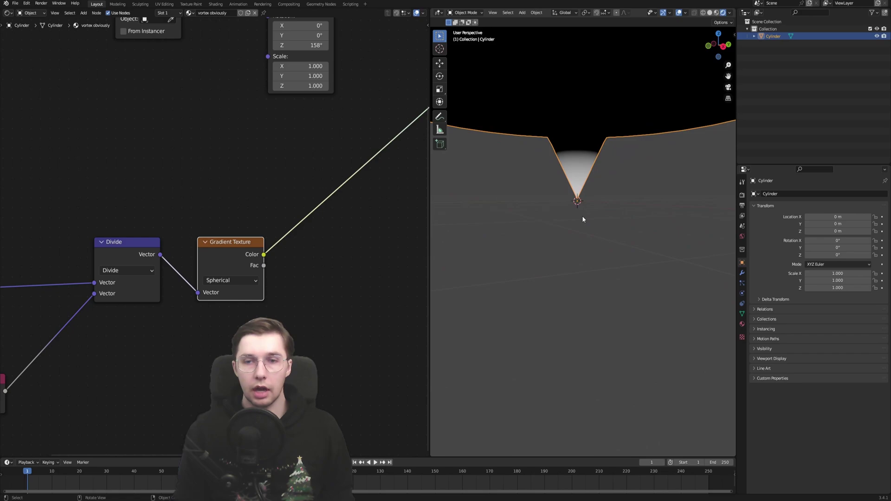
shift+middle_drag(581, 155, 583, 222)
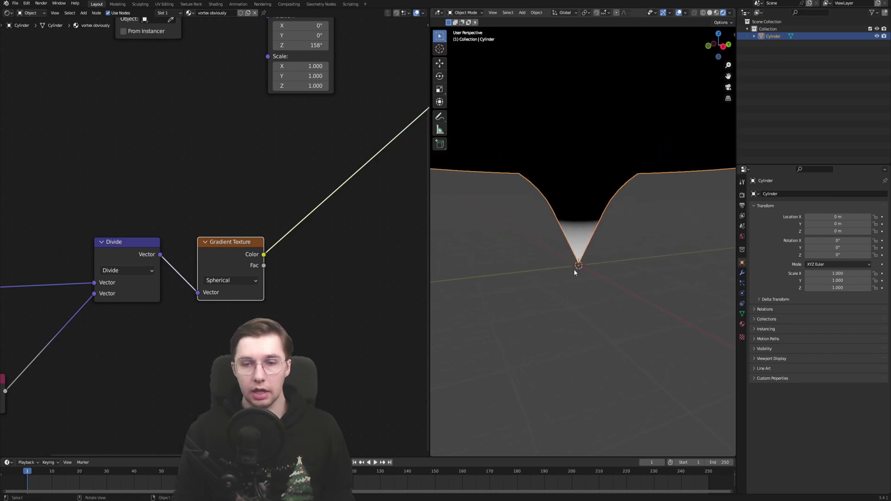
scroll(577, 266, down, 1)
scroll(88, 312, down, 2)
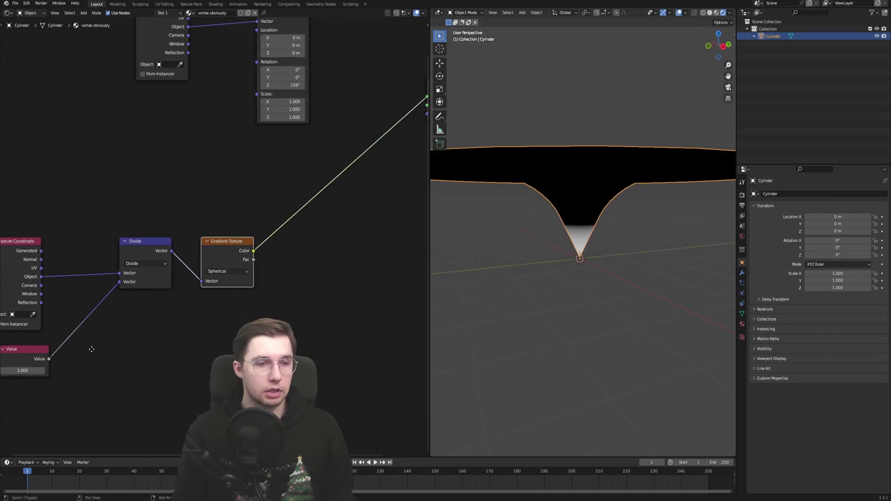
middle_drag(91, 349, 157, 334)
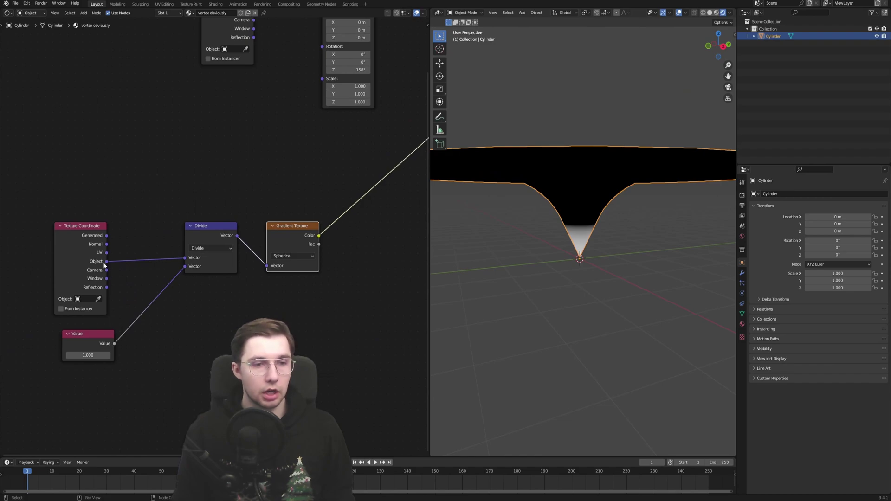
middle_drag(597, 265, 579, 270)
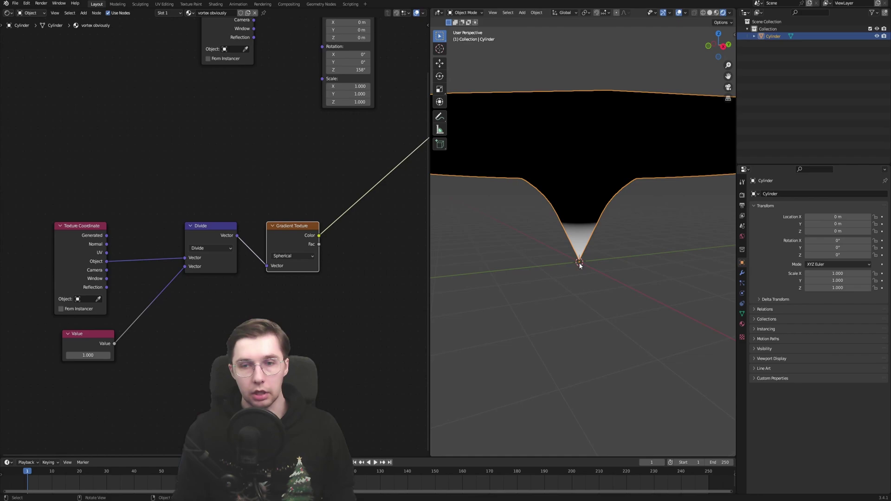
middle_drag(616, 236, 589, 223)
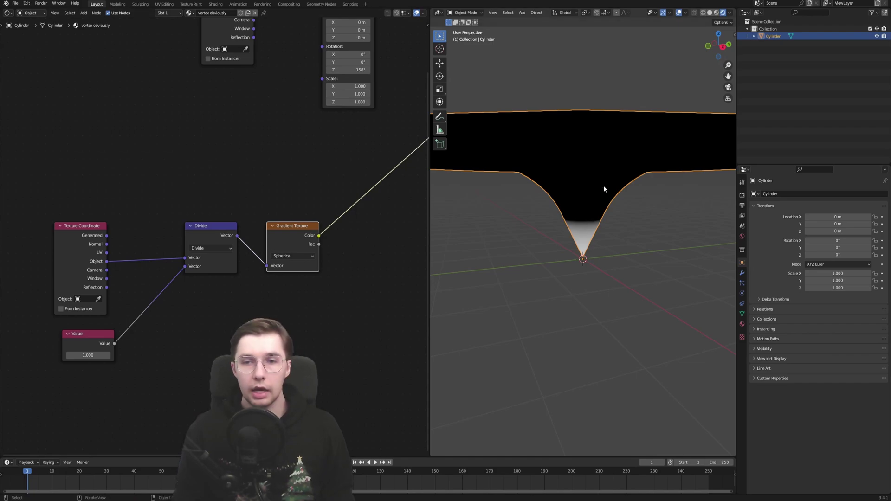
middle_drag(603, 185, 597, 163)
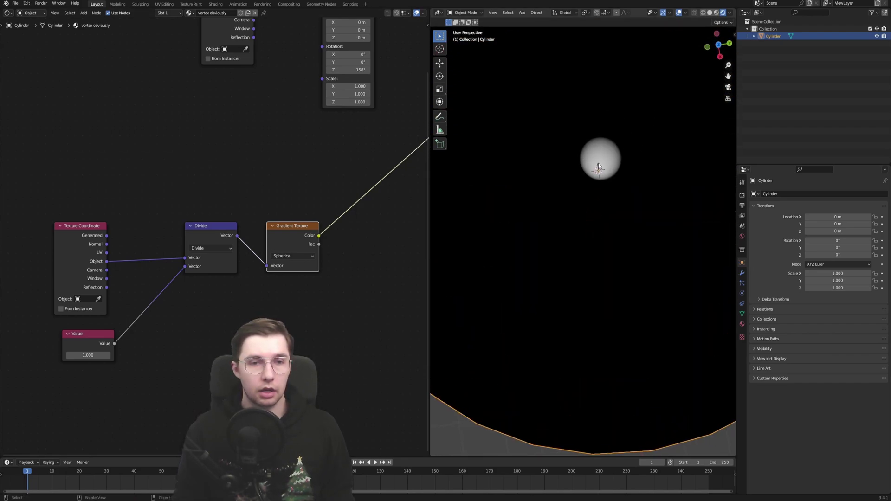
scroll(598, 186, down, 6)
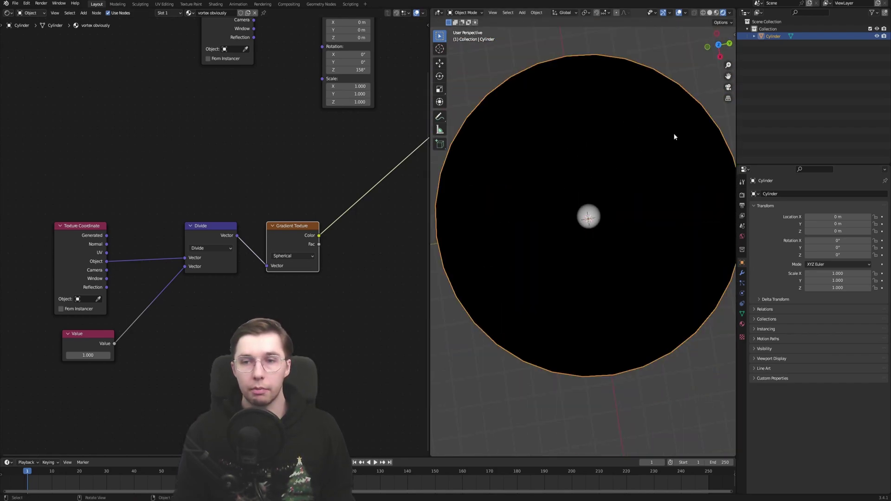
middle_drag(583, 260, 580, 247)
Step: Nudge the Divide node and set the Value node to 5.200 to spread the spherical gradient towards the mesh's rim
scroll(194, 257, up, 4)
middle_drag(194, 257, 254, 201)
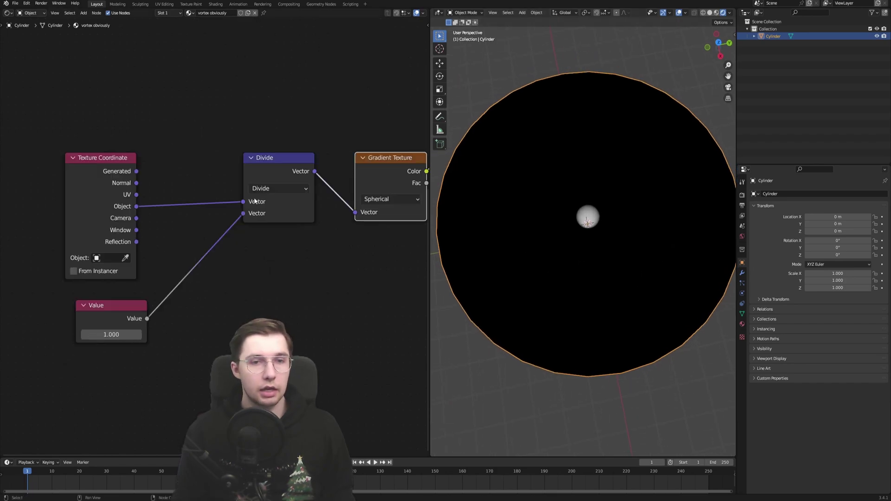
drag(273, 165, 271, 172)
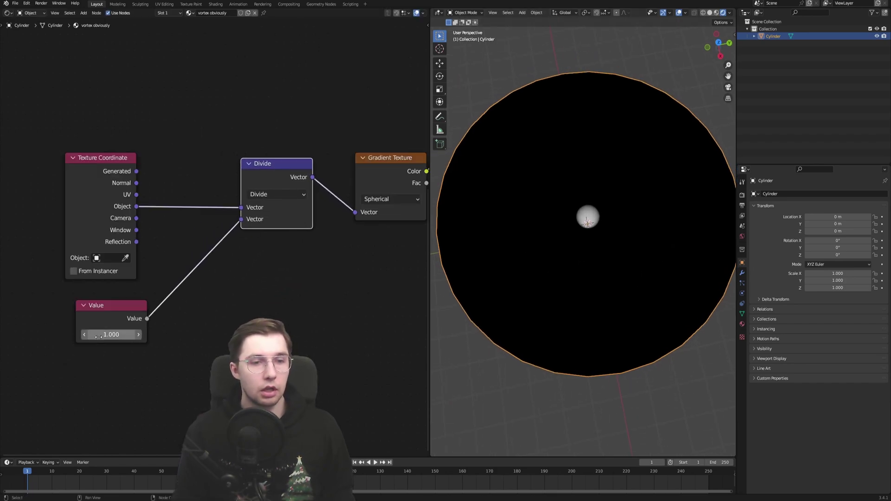
drag(106, 334, 179, 334)
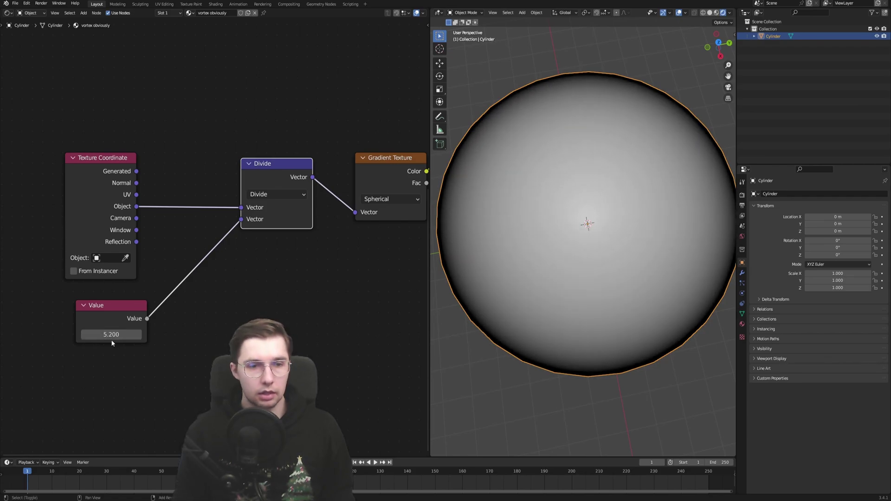
Step: Set the Value node to 4.810 to pull the spherical gradient in from the mesh's rim
mouse_move(111, 336)
mouse_down()
mouse_move(124, 336)
mouse_move(104, 336)
mouse_up()
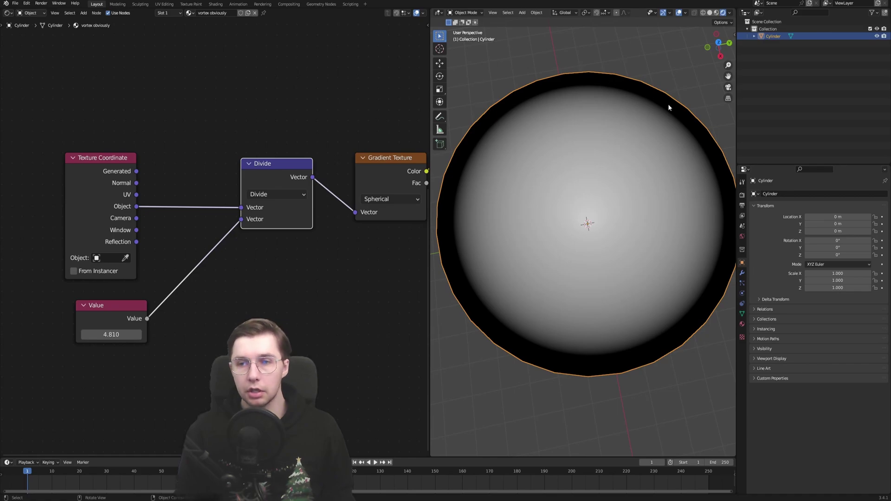
scroll(377, 298, down, 5)
middle_drag(378, 298, 182, 312)
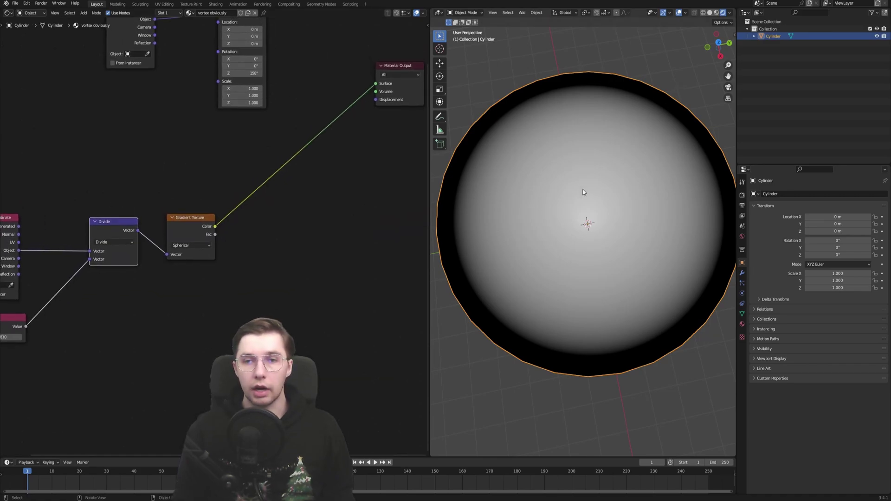
shift+middle_drag(583, 190, 511, 208)
scroll(529, 251, up, 3)
middle_drag(483, 248, 512, 262)
Step: Insert a Math node between the Gradient Texture node and the Material Output
scroll(558, 244, down, 3)
middle_drag(219, 271, 266, 277)
click(266, 276)
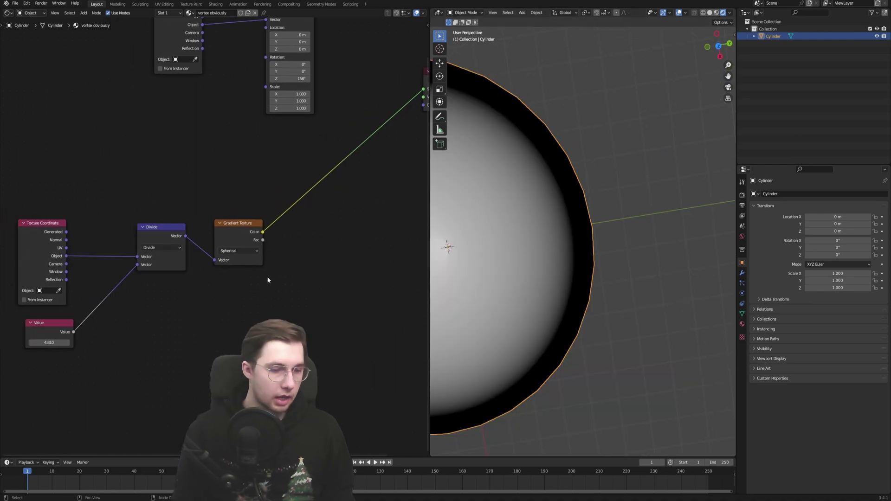
key(F3)
text(math)
key(Return)
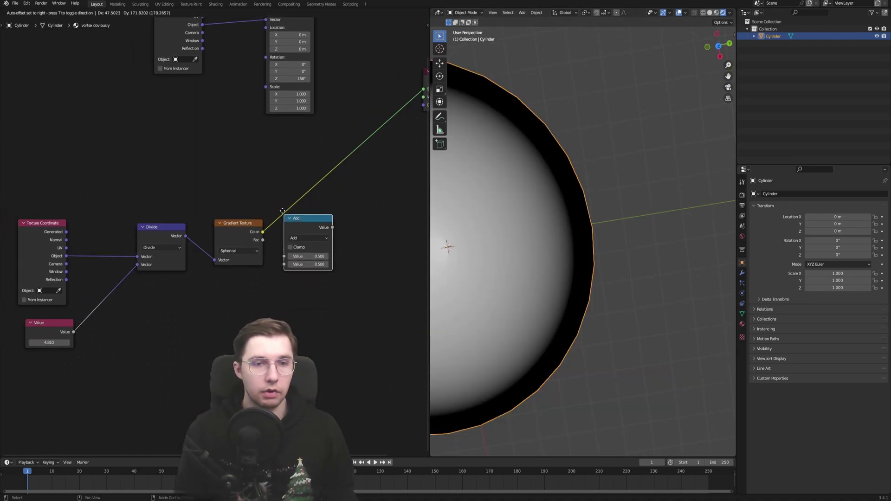
click(281, 215)
Step: Change the Math node's operation to Power and set its exponent to 2.500
scroll(302, 223, up, 2)
click(352, 232)
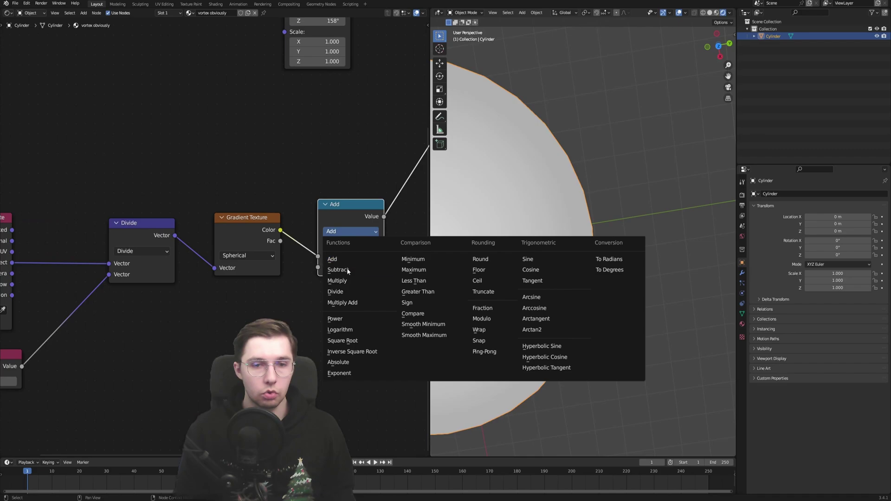
click(346, 311)
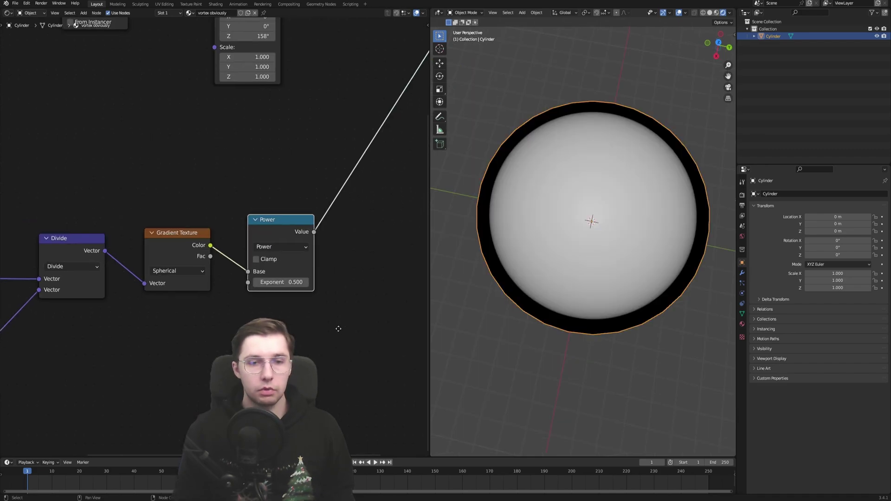
middle_drag(339, 328, 340, 333)
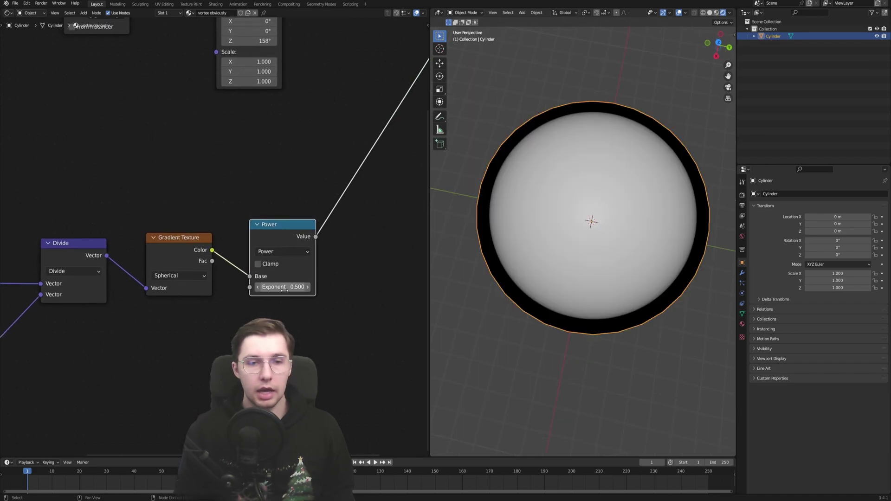
drag(284, 289, 332, 290)
Step: Move the Material Output node farther to the right of the Power node to make room
middle_drag(299, 180, 294, 276)
scroll(280, 230, down, 2)
middle_drag(350, 135, 204, 161)
scroll(240, 142, down, 2)
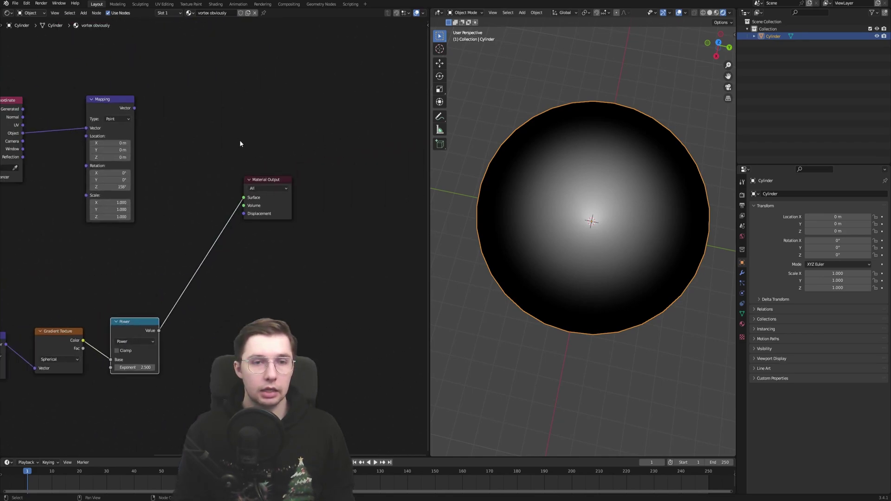
click(266, 181)
key(g)
click(256, 310)
Step: Move the connected Texture Coordinate and Mapping nodes to the right, into the space between the Power and Material Output nodes
middle_drag(35, 86, 88, 86)
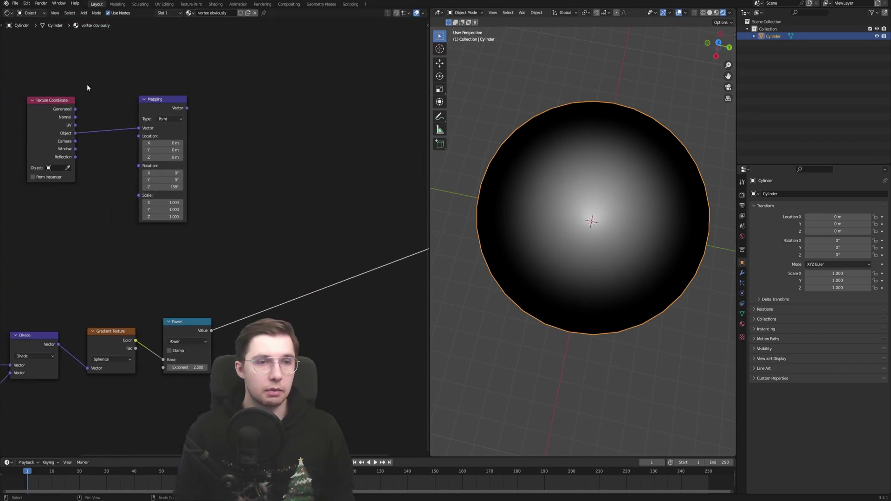
drag(16, 58, 170, 150)
key(g)
click(290, 192)
scroll(213, 237, up, 4)
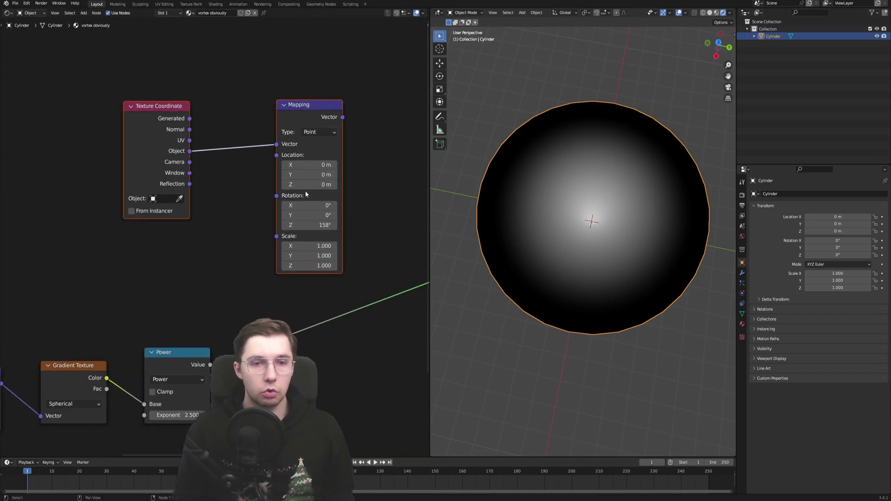
scroll(611, 214, up, 3)
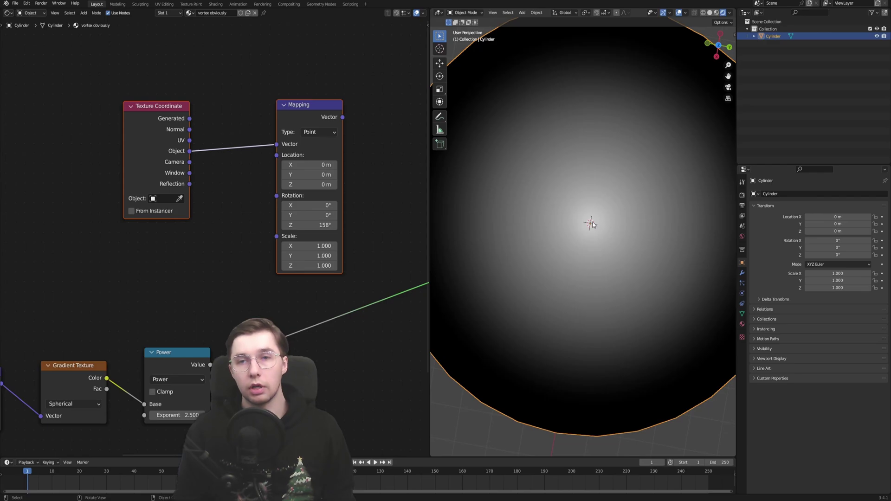
scroll(593, 200, down, 3)
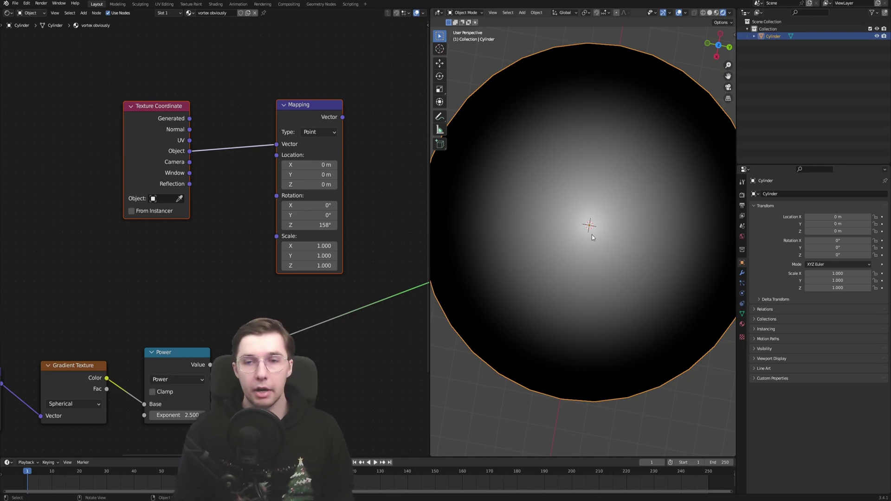
Step: Move the Power node closer to the Gradient Texture node
middle_drag(200, 281, 249, 226)
click(227, 306)
key(g)
mouse_move(205, 319)
mouse_down()
mouse_move(197, 323)
mouse_move(204, 314)
mouse_up()
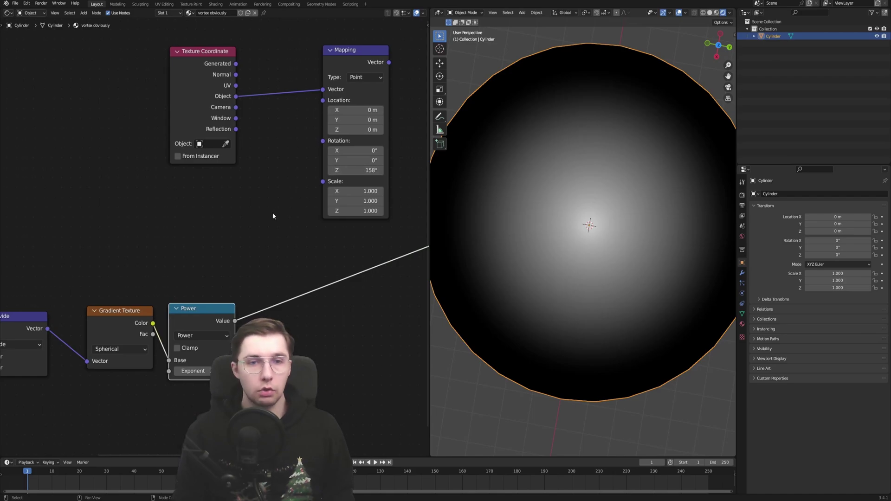
Step: Add a Combine XYZ node and place it between the Power node and the Mapping node
key(F3)
text(combine)
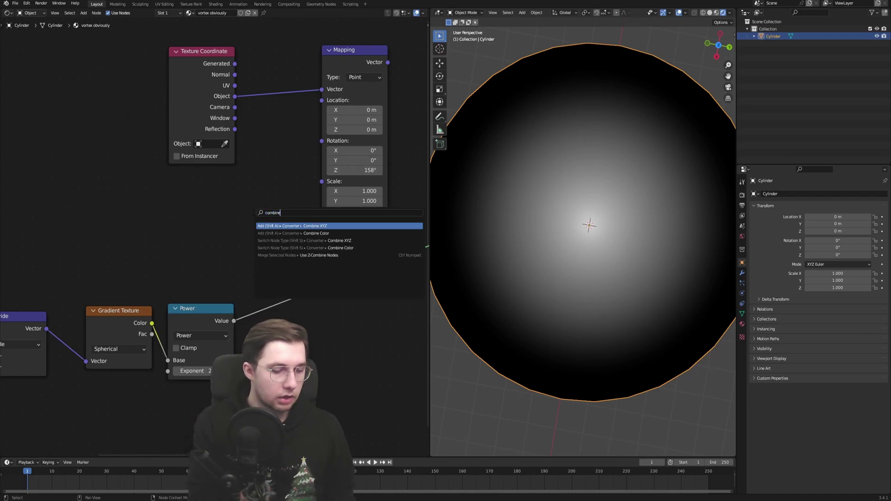
key(Return)
click(225, 213)
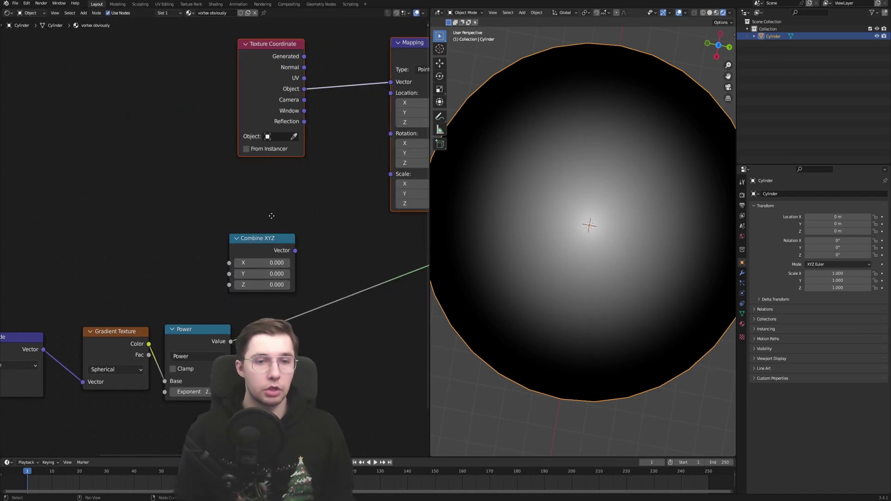
middle_drag(273, 217, 264, 216)
drag(252, 239, 288, 215)
middle_drag(296, 199, 259, 198)
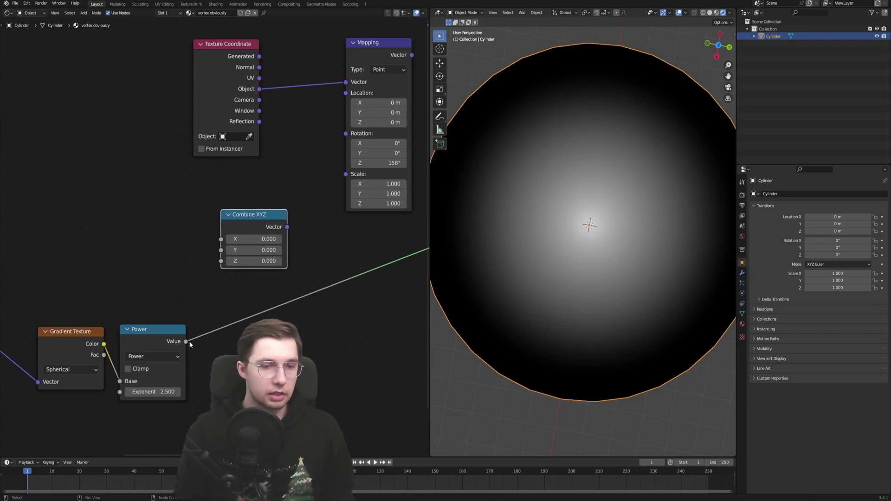
Step: Connect the Power value to the Combine XYZ node's Z input and its vector output to the Mapping node's Rotation
drag(185, 342, 222, 263)
middle_drag(237, 203, 188, 250)
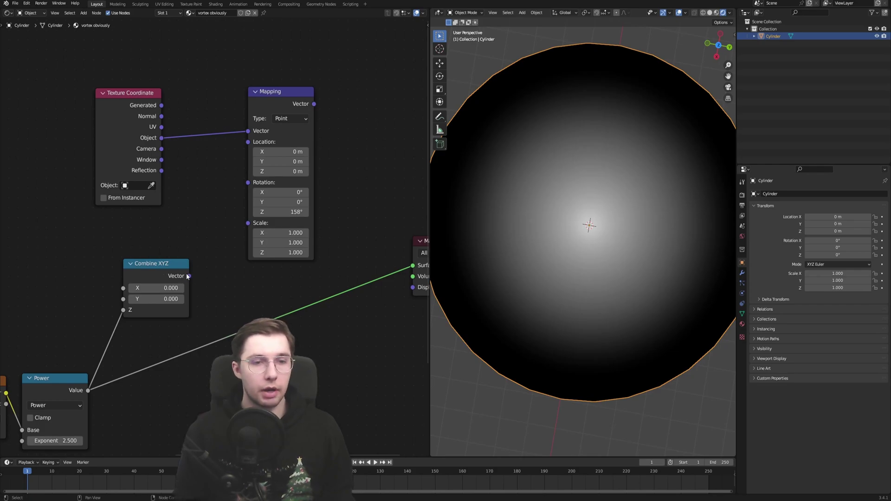
drag(189, 276, 209, 235)
drag(251, 184, 248, 183)
ctrl+scroll(231, 147, right, 2)
shift+scroll(231, 148, up, 3)
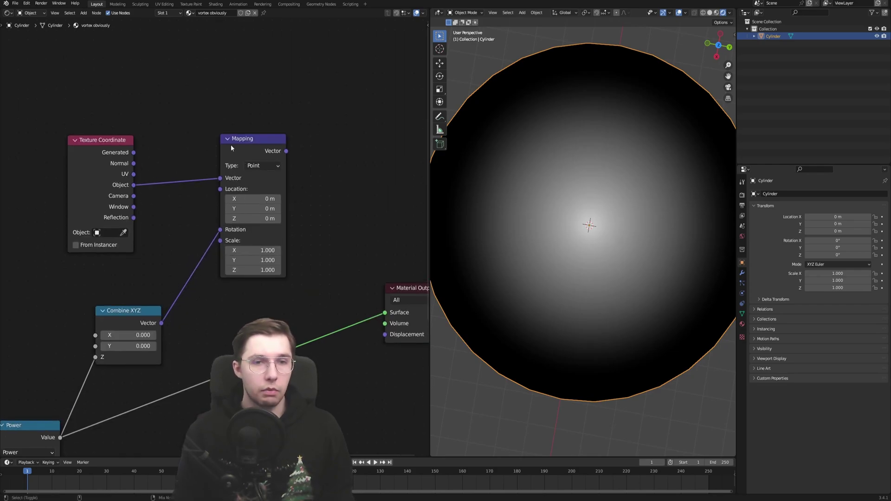
Step: Preview the Mapping node's output on the vortex mesh
ctrl+shift+click(248, 139)
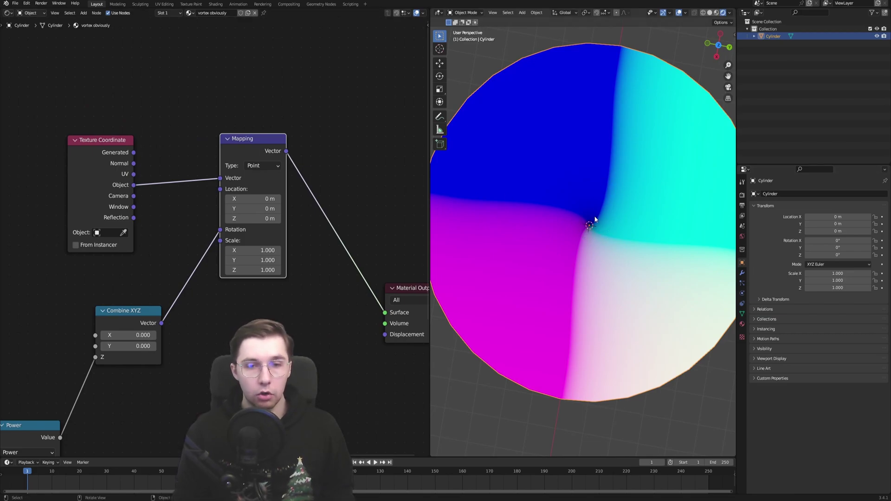
scroll(595, 220, down, 1)
middle_drag(143, 371, 303, 196)
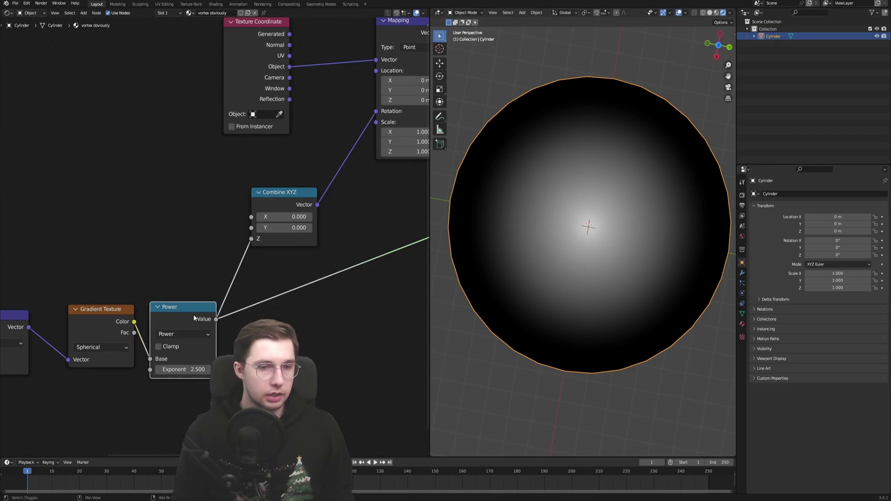
Step: Duplicate the Power node and place the copy on the link between the Power and Combine XYZ nodes
key(shift+d)
click(222, 256)
middle_drag(298, 215, 280, 214)
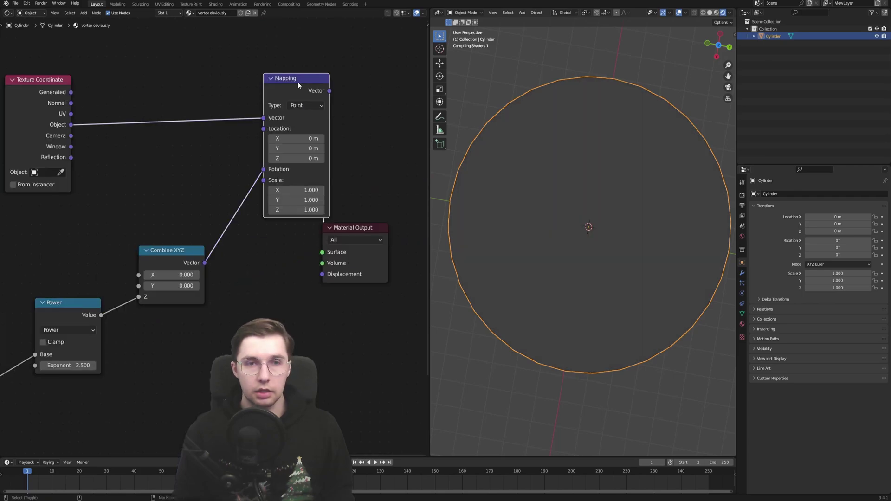
middle_drag(115, 267, 301, 175)
scroll(260, 218, up, 1)
drag(252, 230, 241, 281)
Step: Change the duplicated Math node's operation to Multiply and set its value to 12.800 for a tighter swirl
click(240, 292)
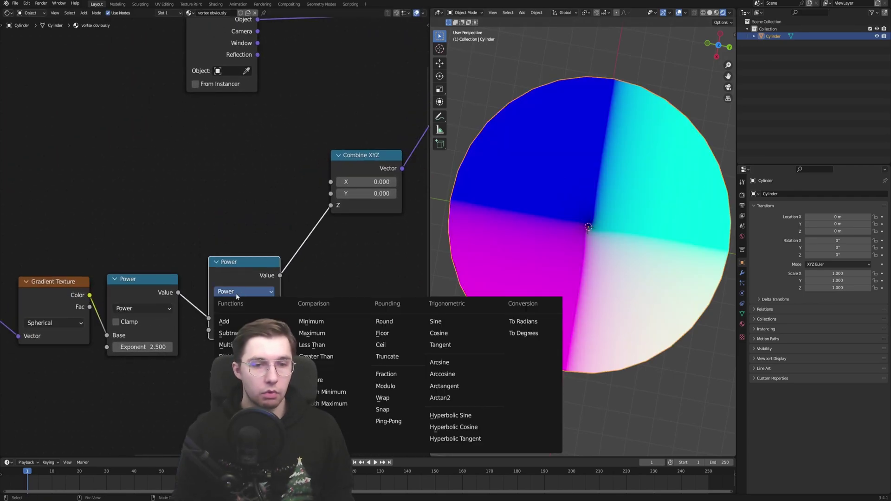
click(226, 345)
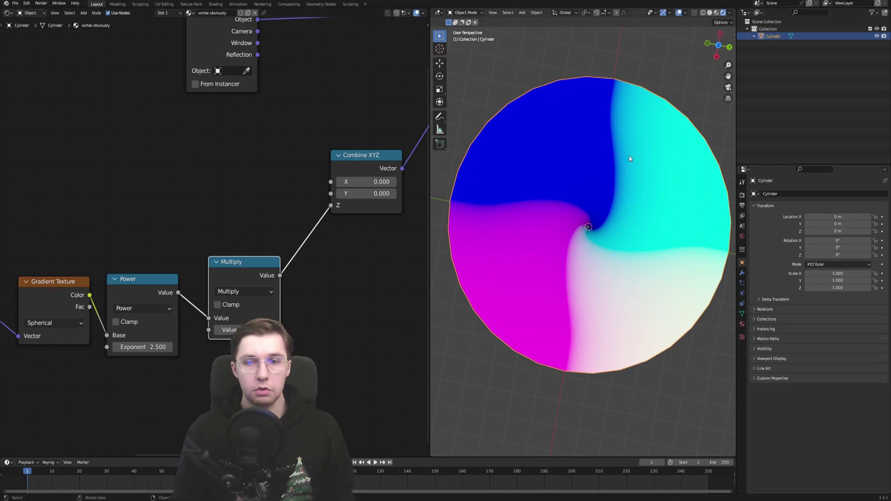
drag(251, 330, 278, 330)
Step: Try raising the Value node to 10.410 to enlarge the swirl, and check it on the mesh
scroll(260, 330, down, 3)
middle_drag(246, 330, 427, 255)
middle_drag(92, 279, 223, 237)
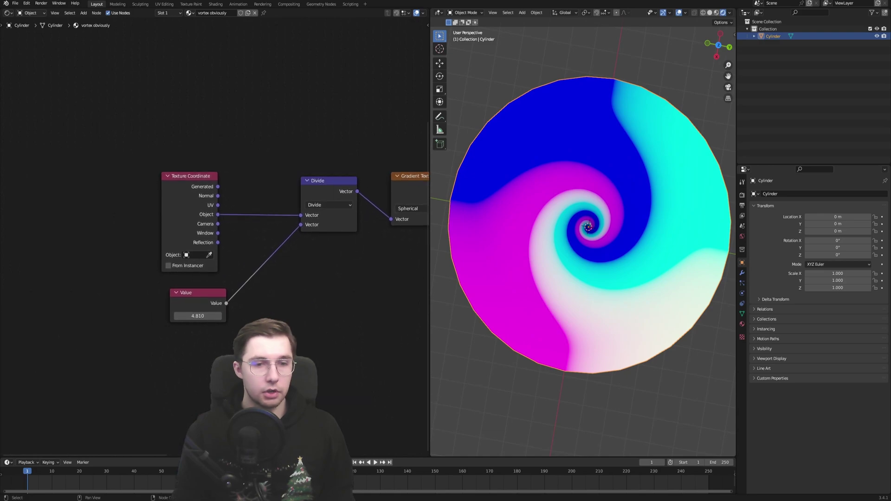
scroll(223, 235, up, 3)
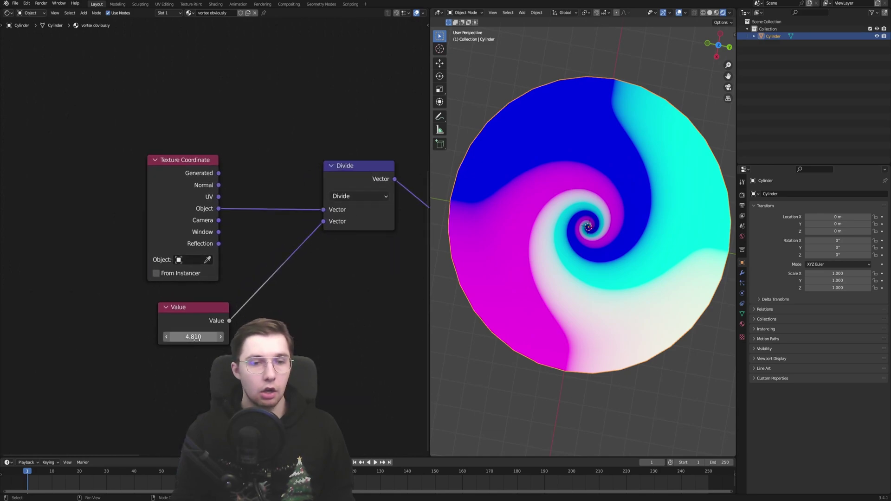
drag(197, 337, 219, 337)
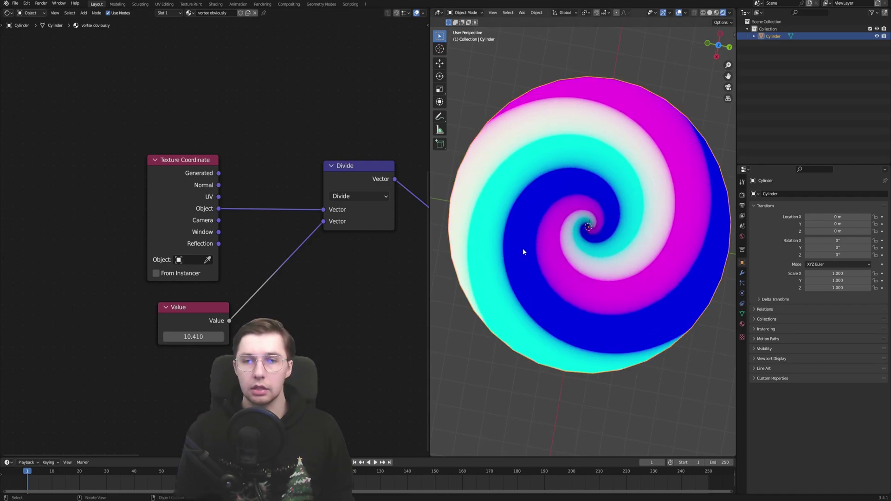
mouse_move(673, 248)
middle_down()
mouse_move(650, 237)
mouse_move(656, 256)
mouse_move(616, 261)
mouse_move(643, 209)
mouse_move(687, 256)
middle_up()
Step: Set the Value node to 4.5 and fine-tune it slightly upward so the swirl spreads towards the mesh's rim
click(193, 336)
text(4.5)
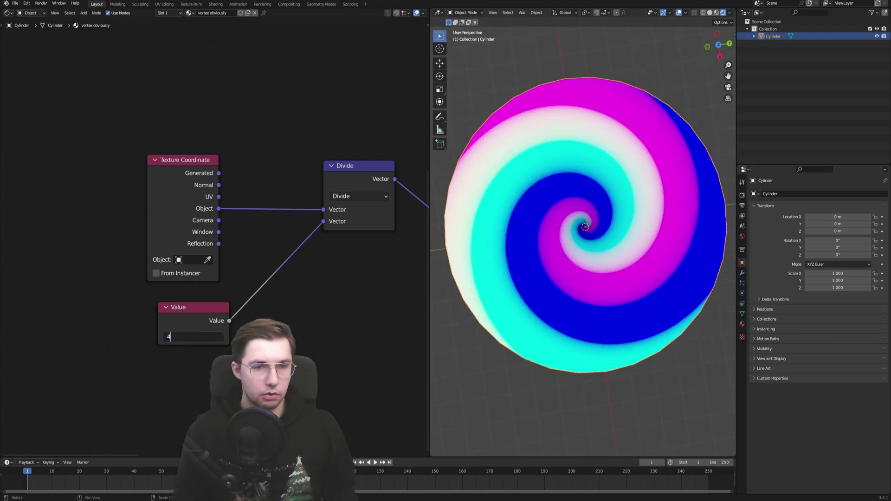
key(Return)
drag(193, 336, 200, 337)
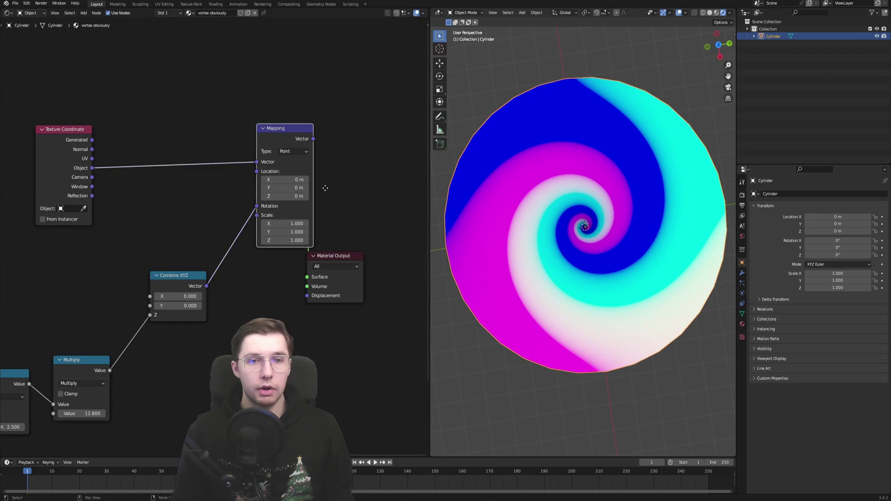
Step: Move the Material Output node away from the Mapping node to make room between them
middle_drag(334, 265, 273, 268)
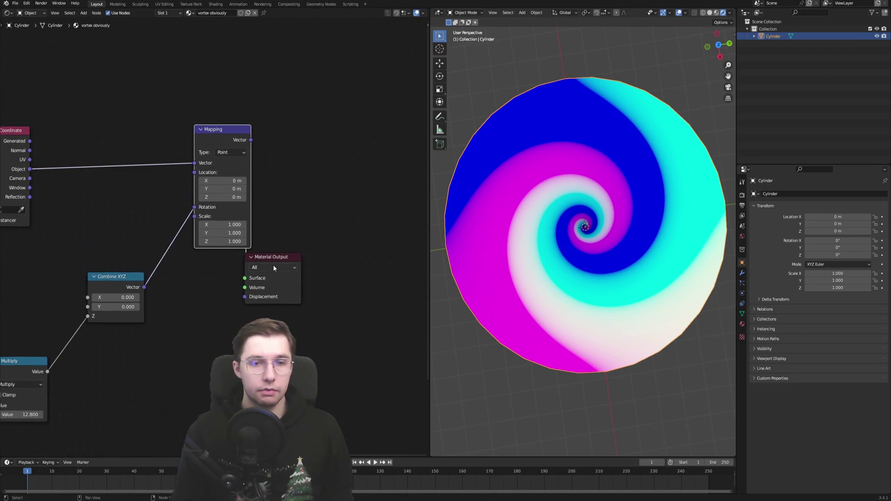
drag(279, 257, 411, 219)
middle_drag(310, 119, 267, 146)
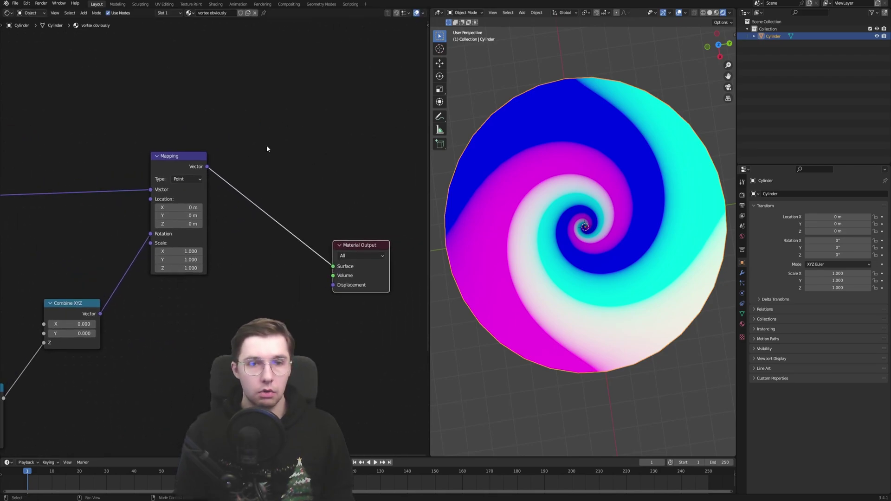
Step: Insert a Noise Texture node between the Mapping node and the Material Output
click(268, 148)
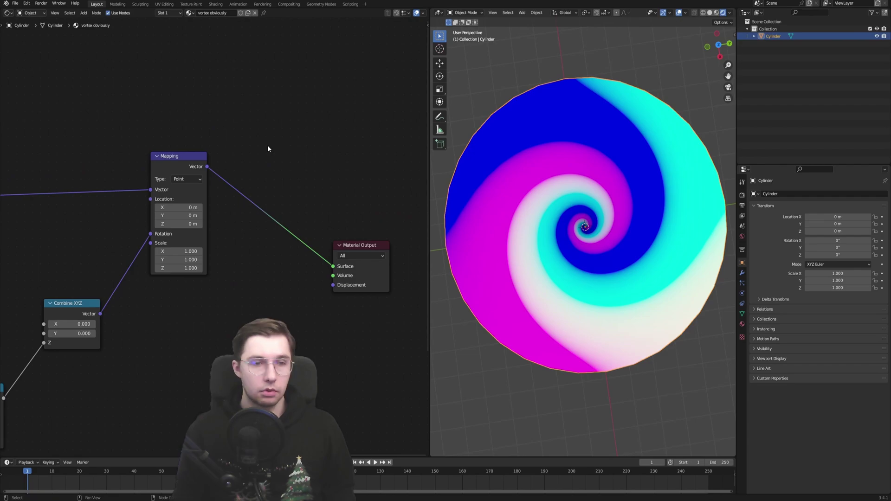
key(F3)
text(noise)
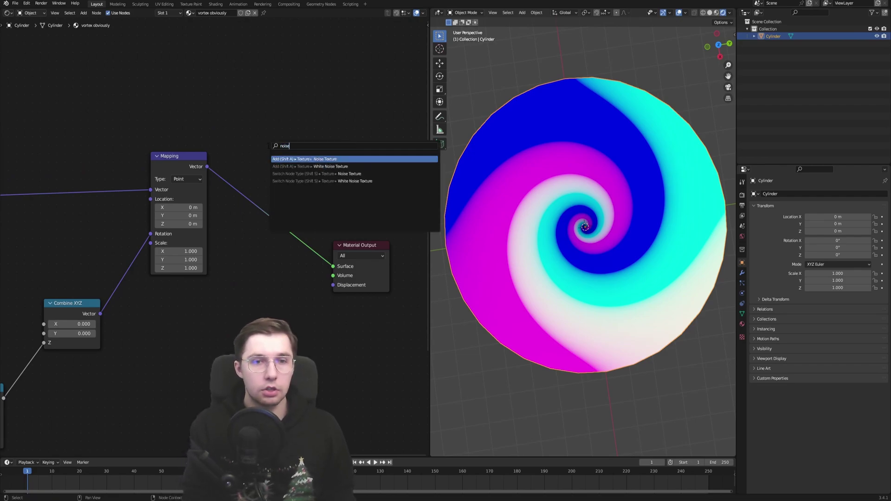
key(Return)
click(261, 160)
scroll(273, 154, up, 3)
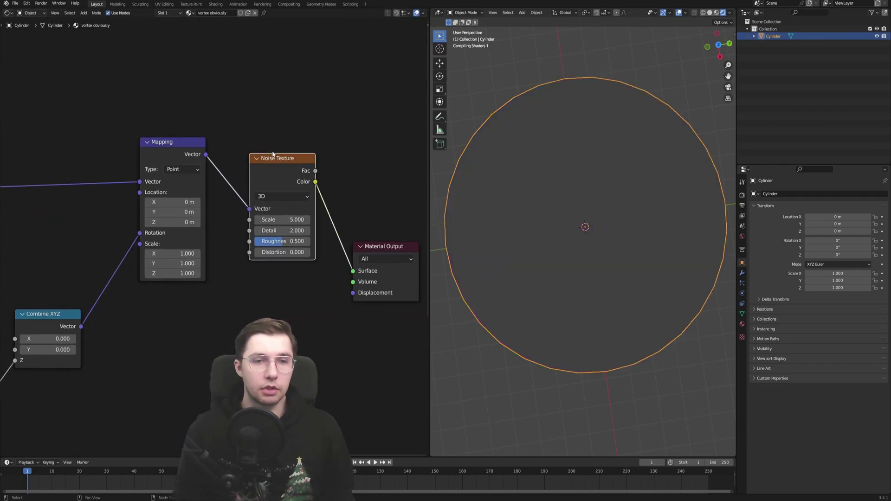
Step: Detach the Material Output node and move it farther right, and connect the Noise Texture's Fac output to its Surface
middle_drag(297, 89, 231, 107)
alt+drag(310, 267, 422, 191)
middle_drag(288, 186, 224, 220)
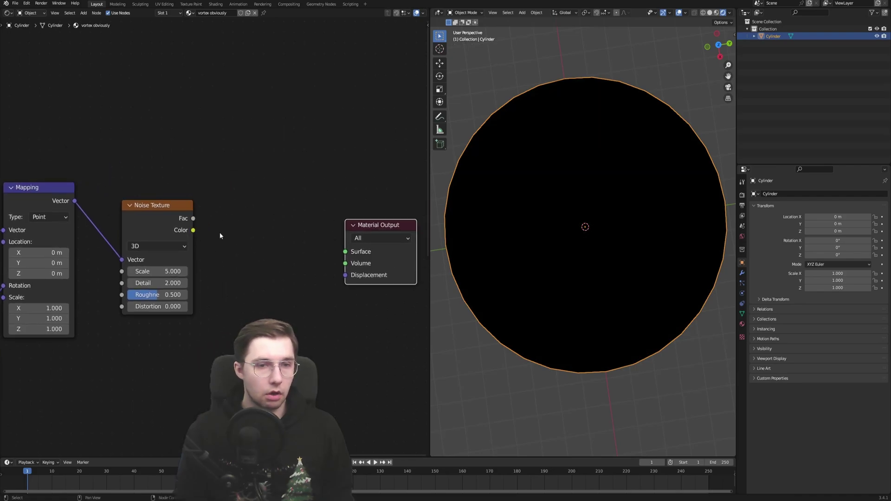
ctrl+shift+click(141, 218)
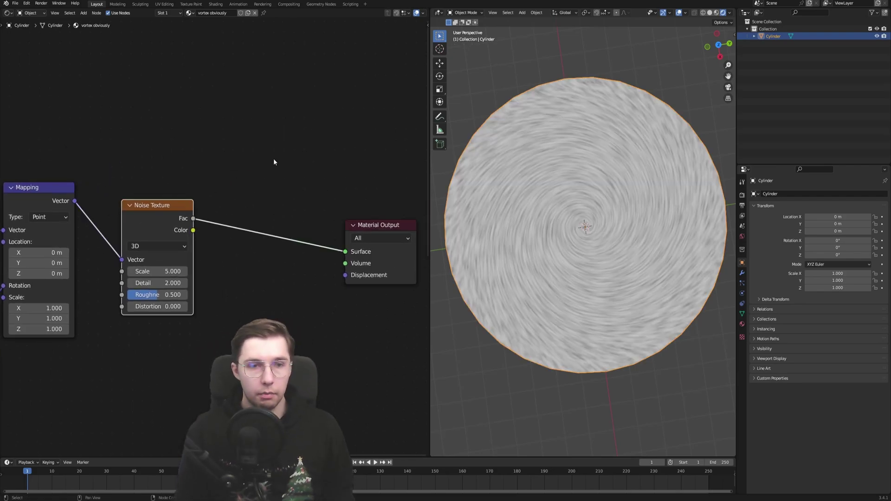
Step: Insert a ColorRamp node between the Noise Texture's Fac output and the Material Output's Surface
key(F3)
text(ramp)
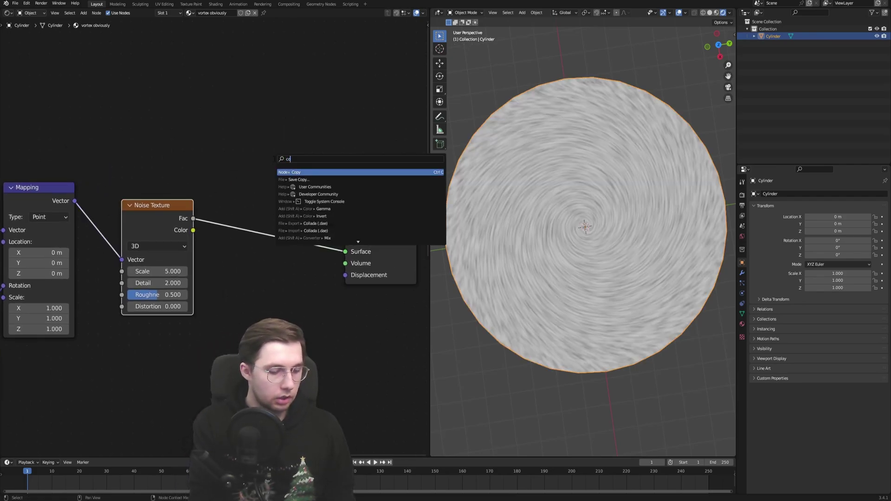
key(Return)
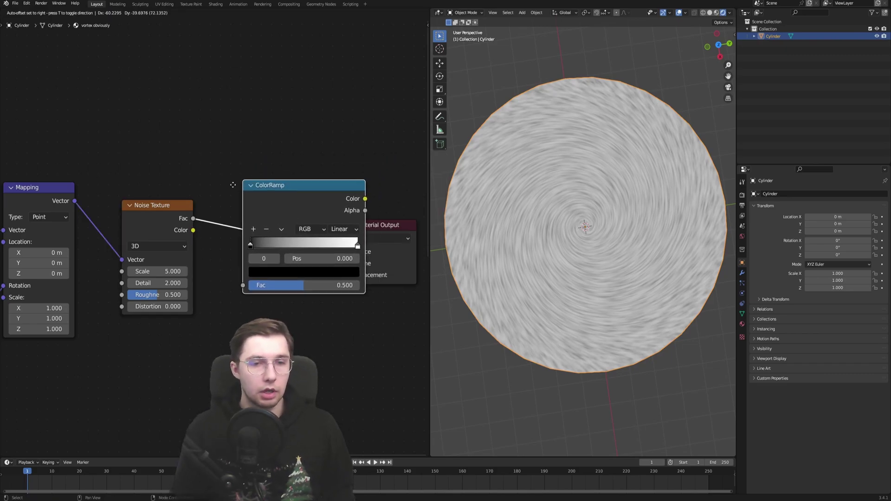
click(210, 192)
scroll(591, 249, up, 5)
scroll(591, 239, down, 4)
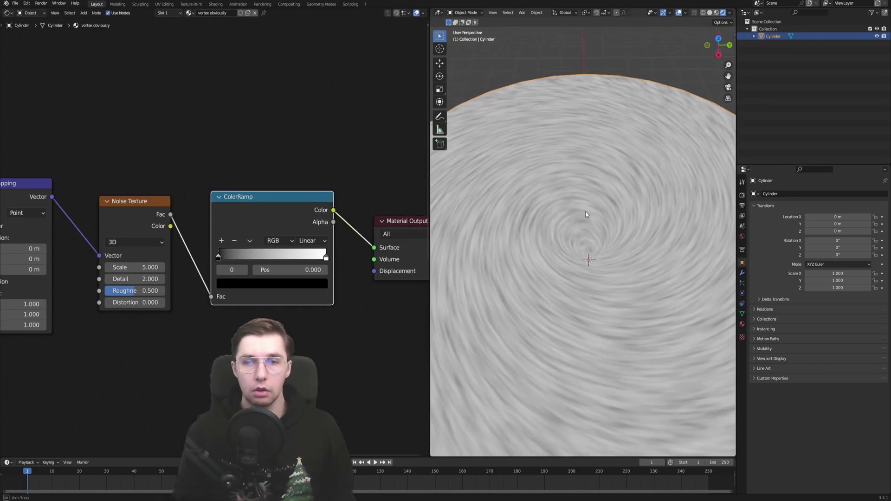
scroll(252, 154, down, 2)
Step: Move the Texture Coordinate node away from the Mapping node and add an unconnected Vector Math node above their link
middle_drag(96, 167, 343, 174)
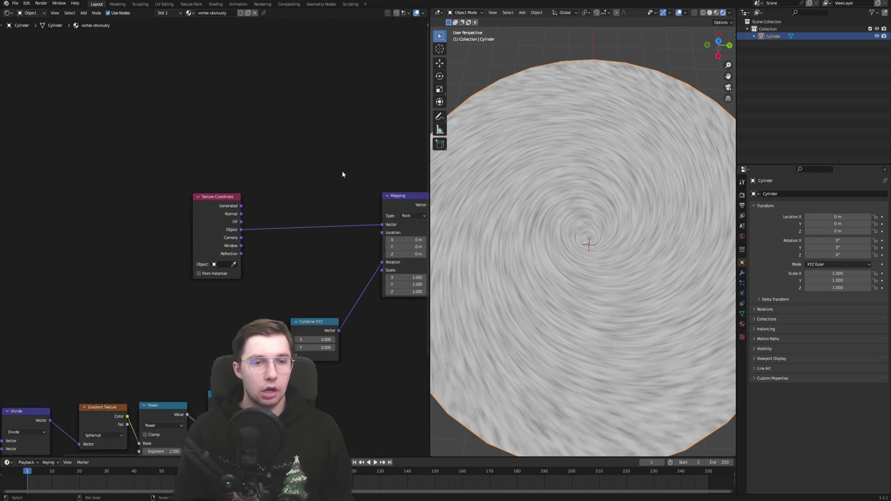
drag(214, 225, 134, 218)
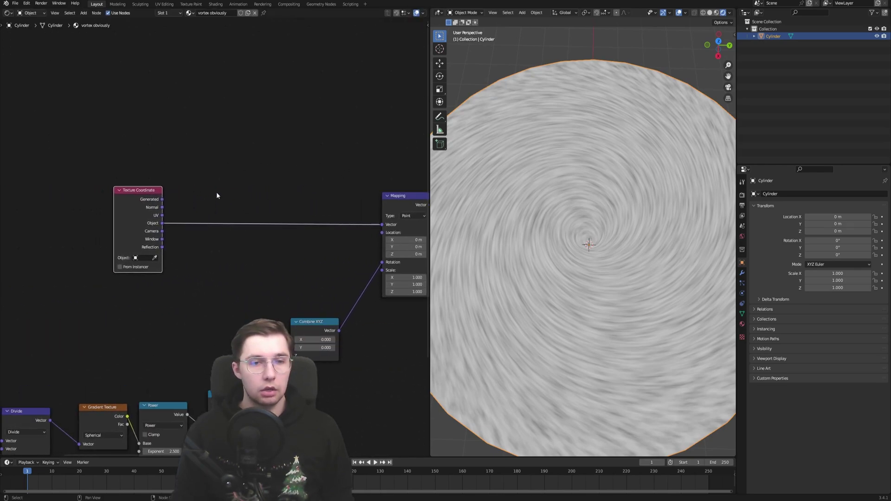
middle_drag(278, 175, 218, 175)
key(F3)
text(vec)
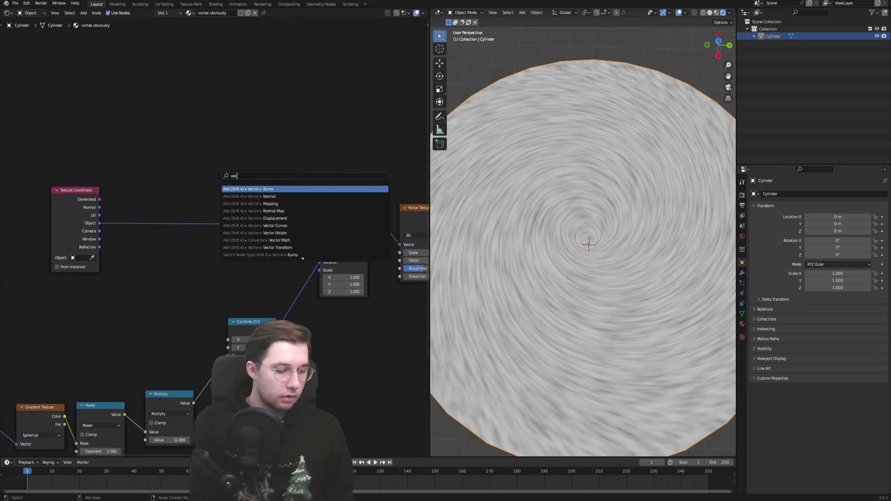
text(tor math)
key(Return)
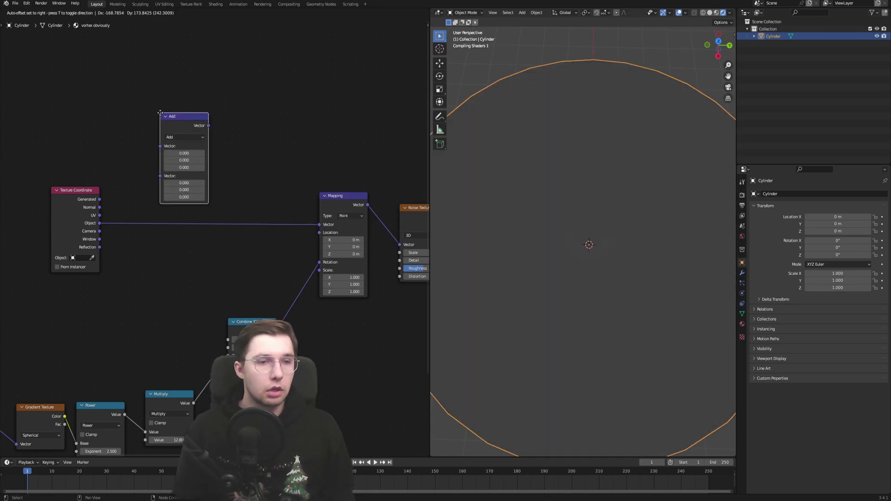
click(187, 110)
Step: Arrange the Texture Coordinate and Mapping nodes, and insert the Vector Math node between them with its operation set to Normalize
drag(74, 190, 105, 176)
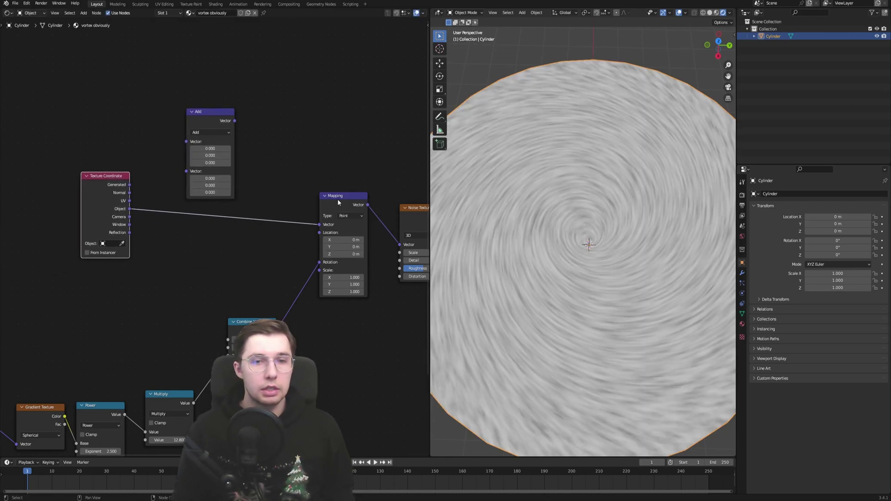
drag(340, 195, 342, 188)
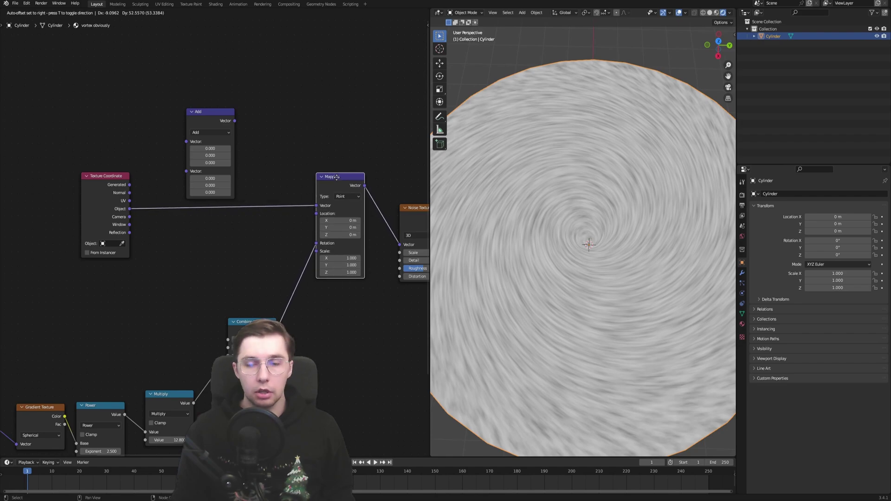
drag(210, 119, 210, 161)
click(210, 176)
click(246, 181)
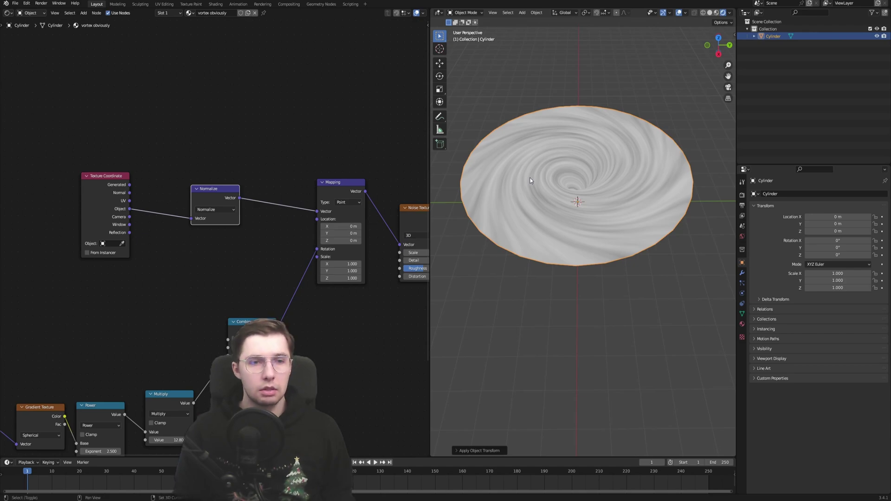
middle_drag(291, 145, 249, 168)
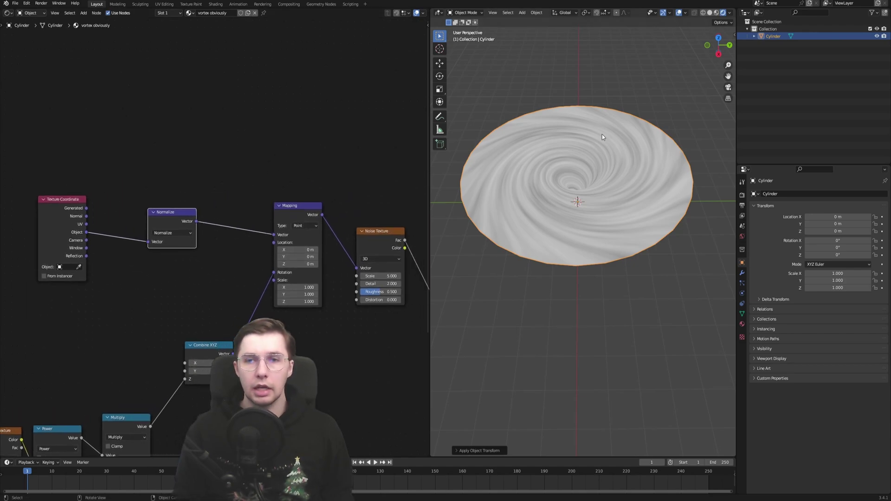
Step: Examine the Mapping and Noise Texture nodes and the swirl pattern on the vortex mesh up close
scroll(590, 178, up, 1)
middle_drag(283, 137, 209, 133)
scroll(276, 191, up, 3)
middle_drag(321, 185, 138, 139)
scroll(133, 182, up, 3)
middle_drag(133, 183, 239, 176)
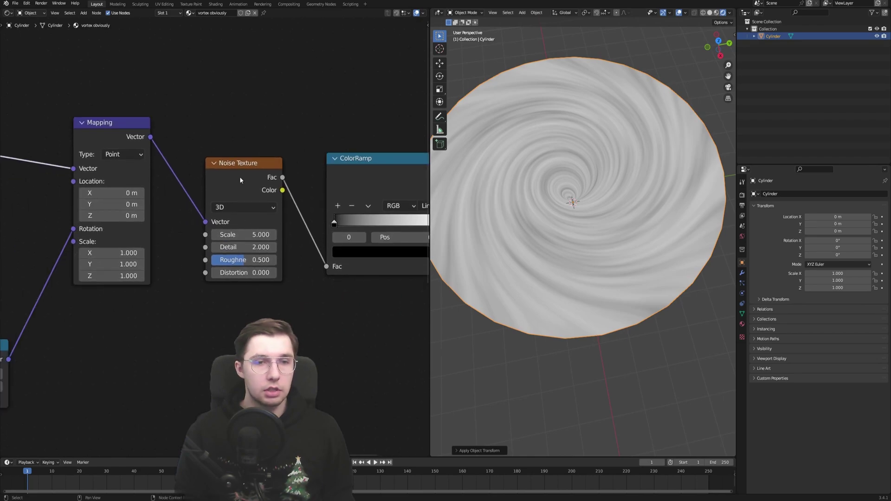
drag(239, 177, 251, 169)
middle_drag(251, 172, 223, 199)
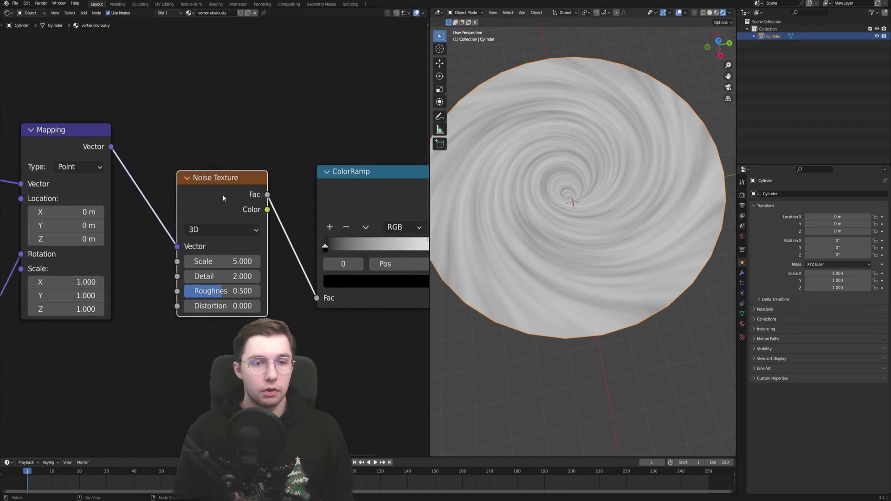
middle_drag(574, 200, 606, 184)
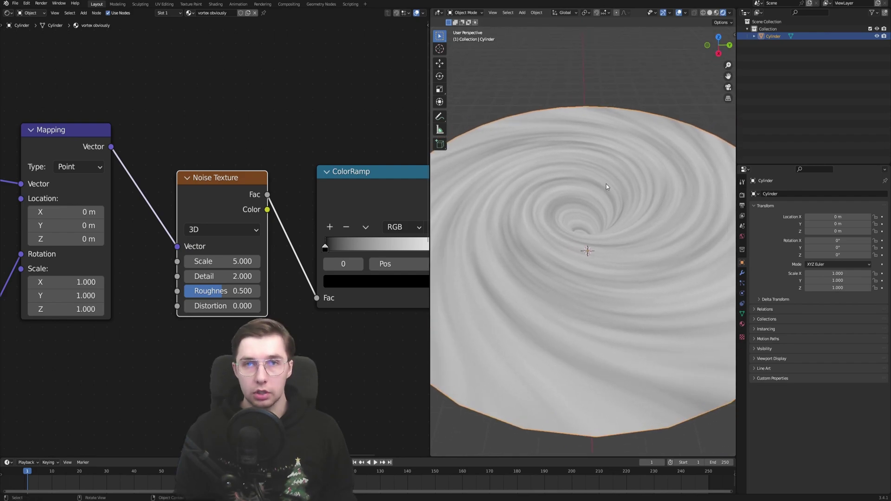
Step: Colour the ColorRamp with four stops running from yellow through orange-red and dark brown to black, with the black stop at 0.705
scroll(405, 94, down, 3)
middle_drag(405, 95, 314, 146)
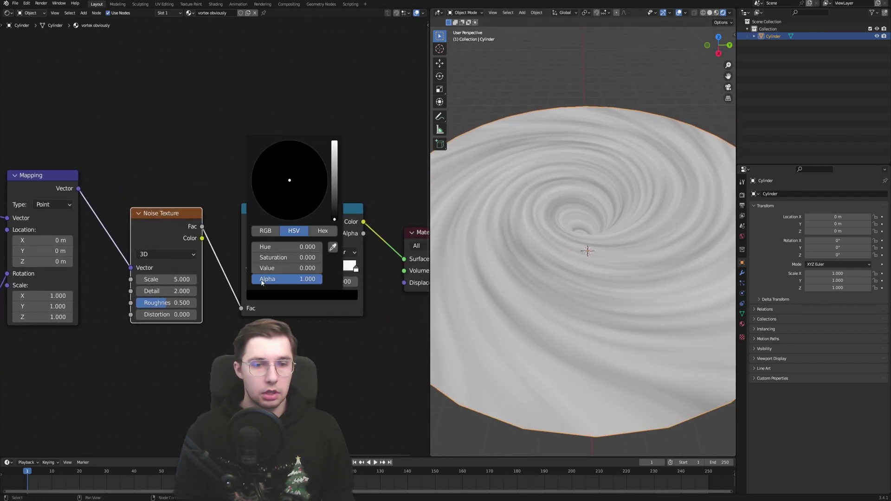
drag(335, 164, 334, 141)
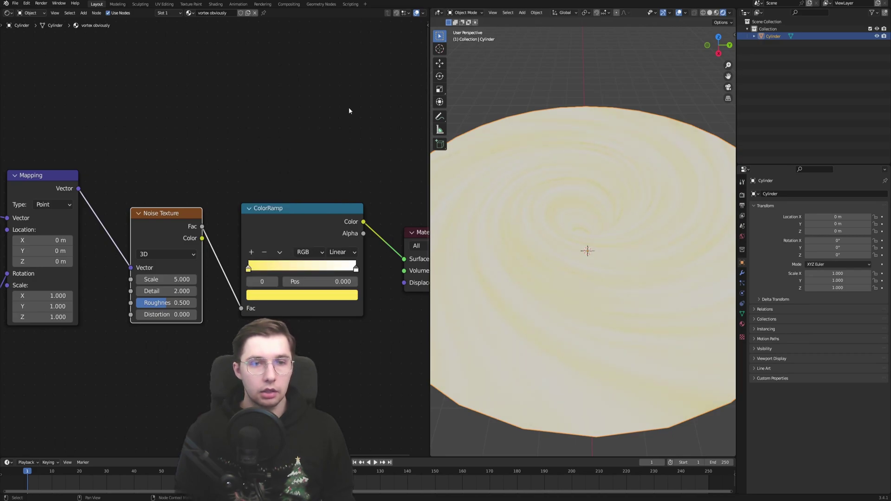
middle_drag(308, 282, 247, 300)
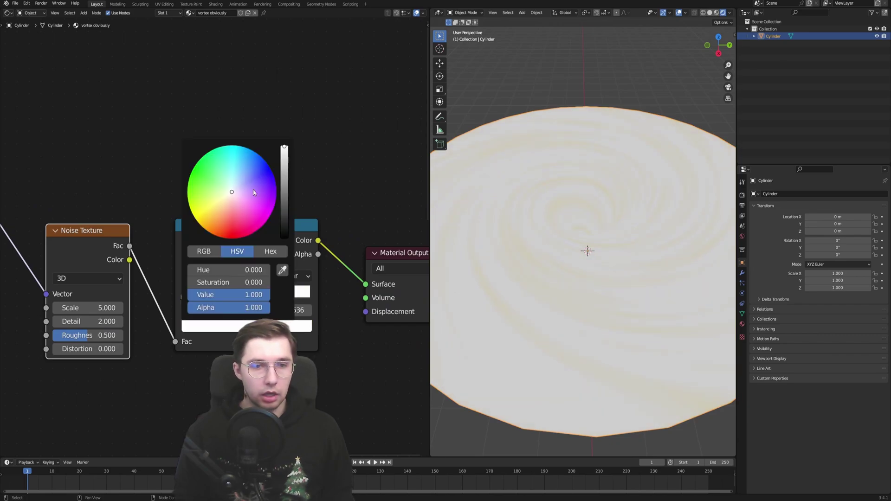
drag(254, 192, 243, 172)
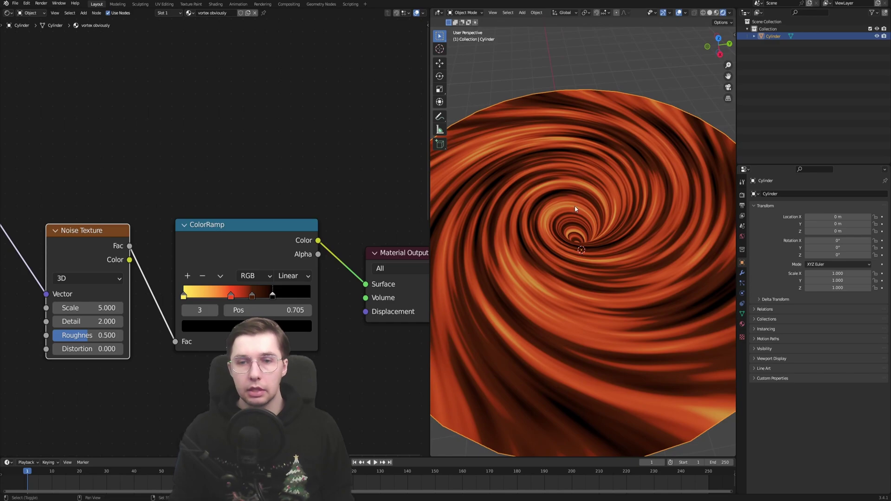
middle_drag(576, 207, 594, 175)
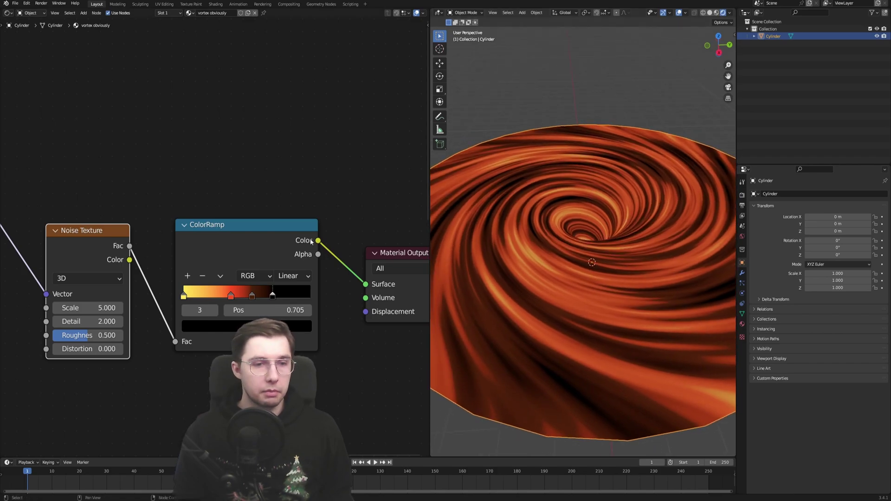
Step: Add a Value node in the empty space below the Normalize node
scroll(311, 242, down, 3)
middle_drag(130, 302, 269, 266)
scroll(169, 232, up, 3)
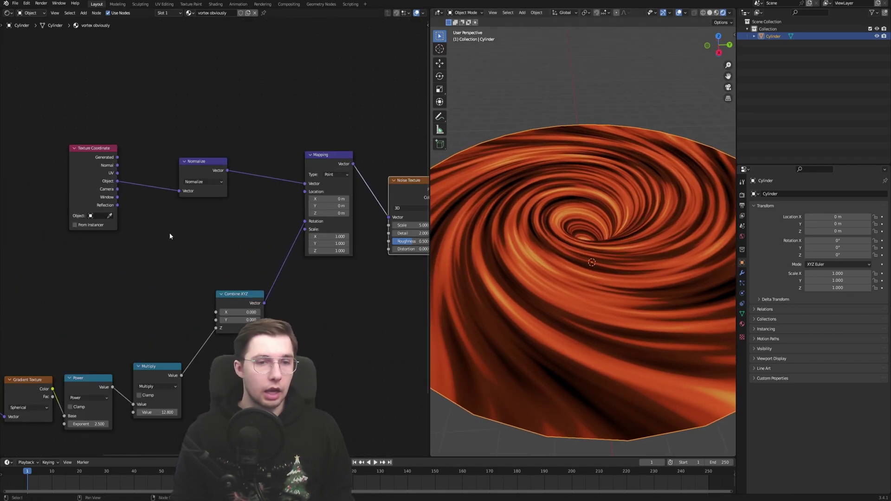
key(F3)
text(value)
key(Return)
click(181, 227)
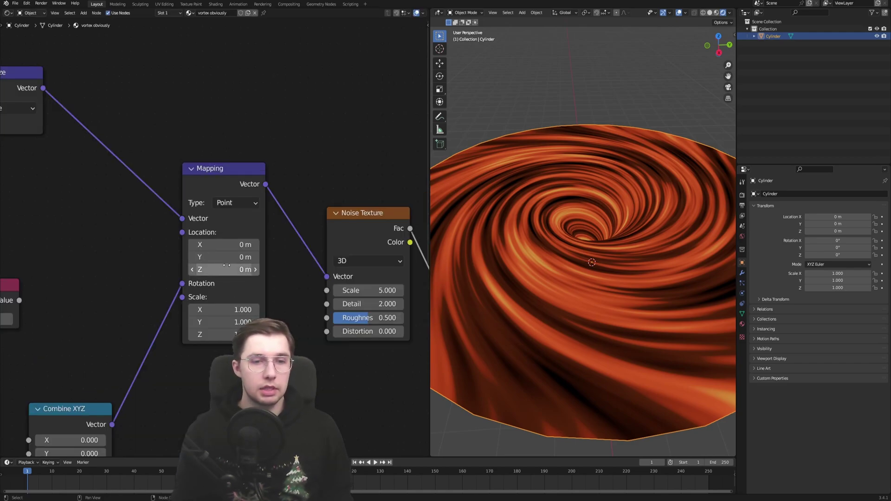
Step: Slide the Mapping node's Z location to -2.36 m and move the Value node farther away from it
drag(223, 269, 81, 270)
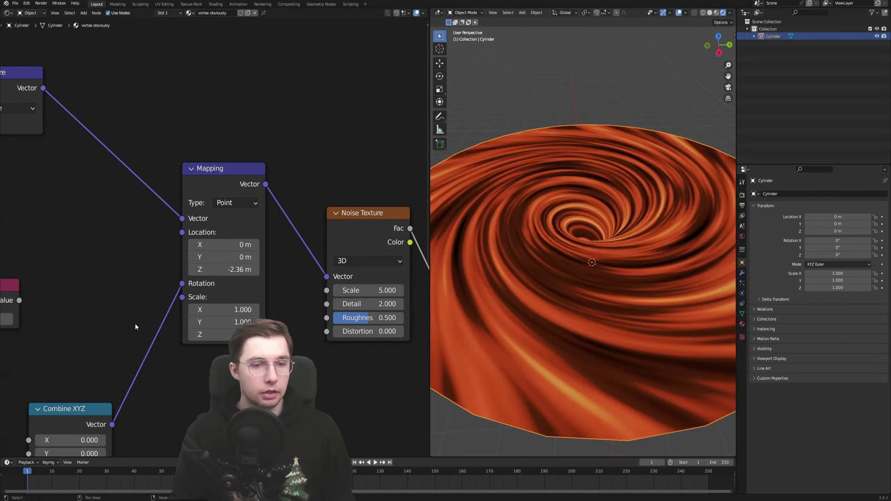
middle_drag(71, 257, 249, 228)
drag(99, 264, 89, 264)
scroll(228, 327, down, 3)
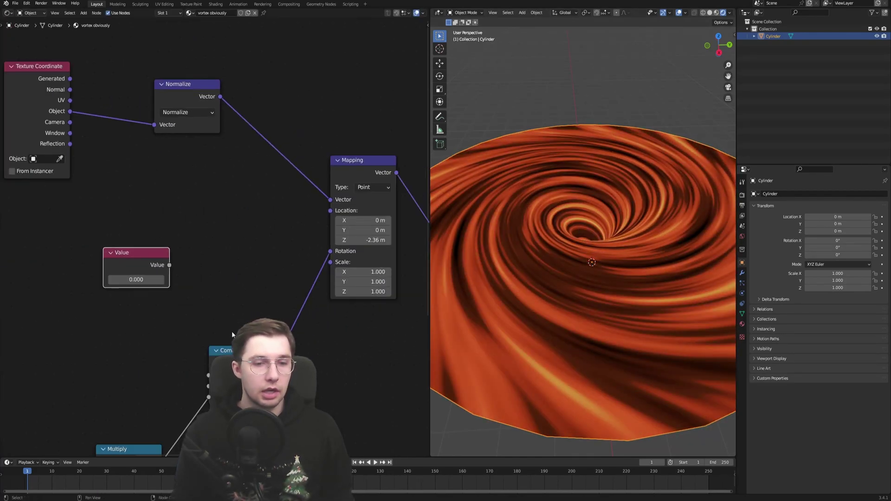
Step: Duplicate the Combine XYZ node beside the Value node and connect the Value output to the duplicate's Z input
middle_drag(232, 331, 269, 284)
click(265, 303)
key(shift+d)
click(256, 164)
scroll(184, 222, up, 1)
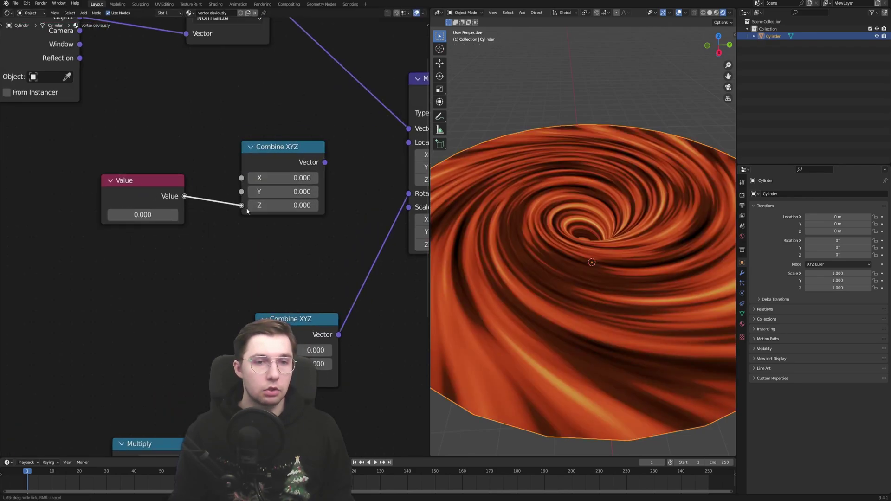
Step: Connect the duplicated Combine XYZ node's Vector output to the Mapping node's Location input
middle_drag(338, 107, 227, 156)
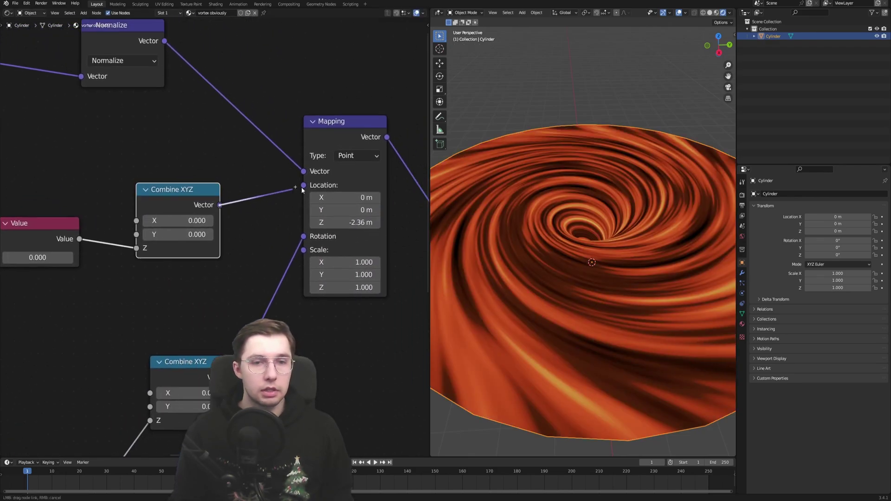
drag(311, 185, 310, 185)
middle_drag(103, 318, 177, 330)
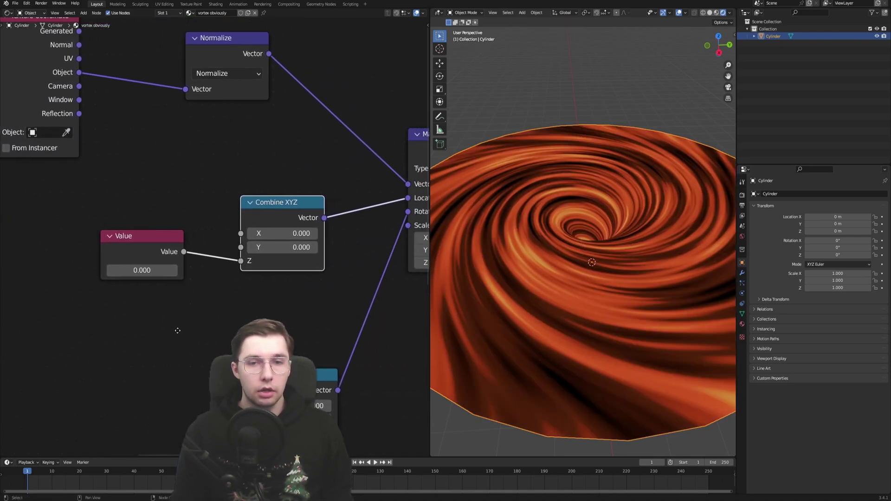
Step: Cut the link between the duplicated Combine XYZ node and the Mapping node's Location, and reconnect the two
middle_drag(229, 170, 160, 173)
ctrl+right_drag(254, 227, 261, 201)
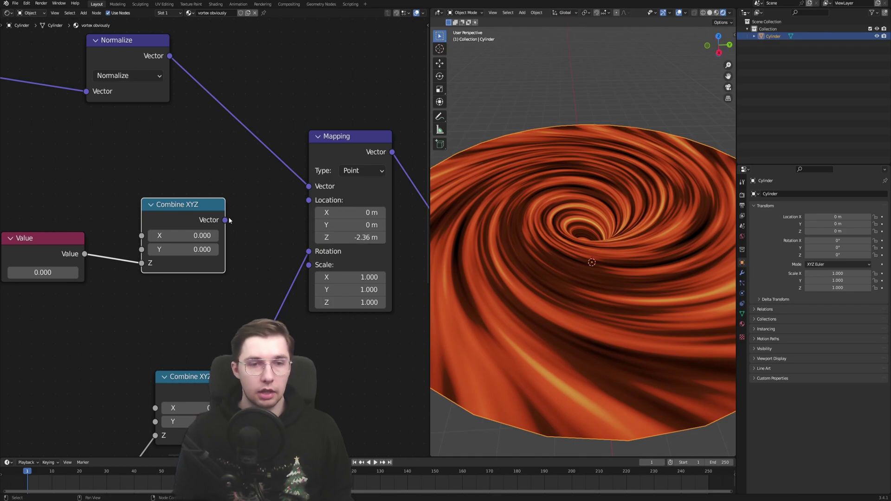
drag(292, 206, 308, 200)
middle_drag(174, 202, 224, 193)
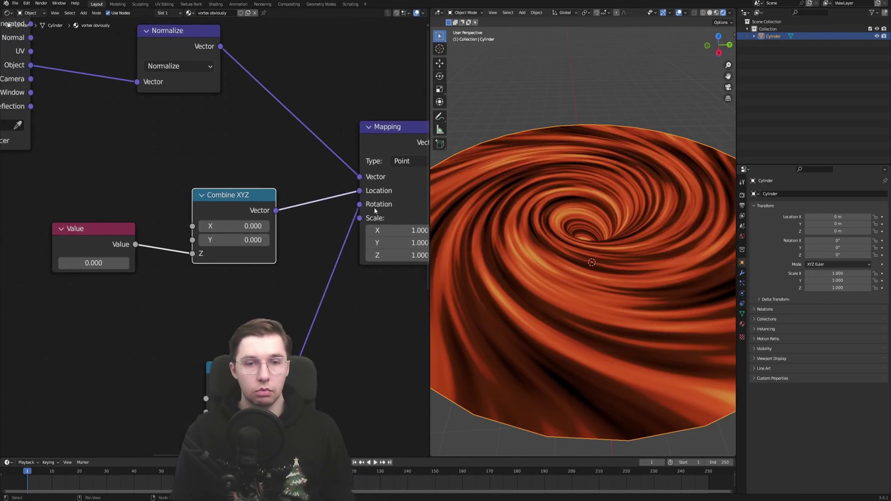
Step: Drive the Value node with the expression frame/50, play the animation to check the vortex's motion, and stop it
middle_drag(96, 262, 151, 264)
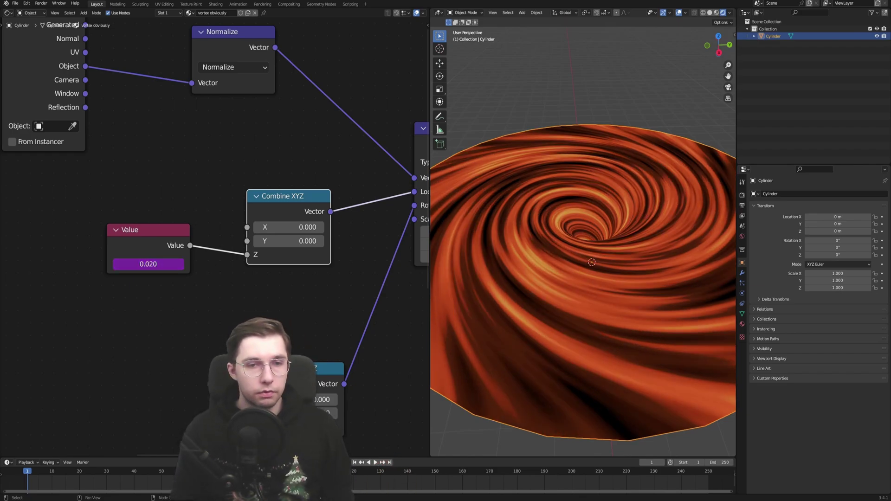
click(375, 463)
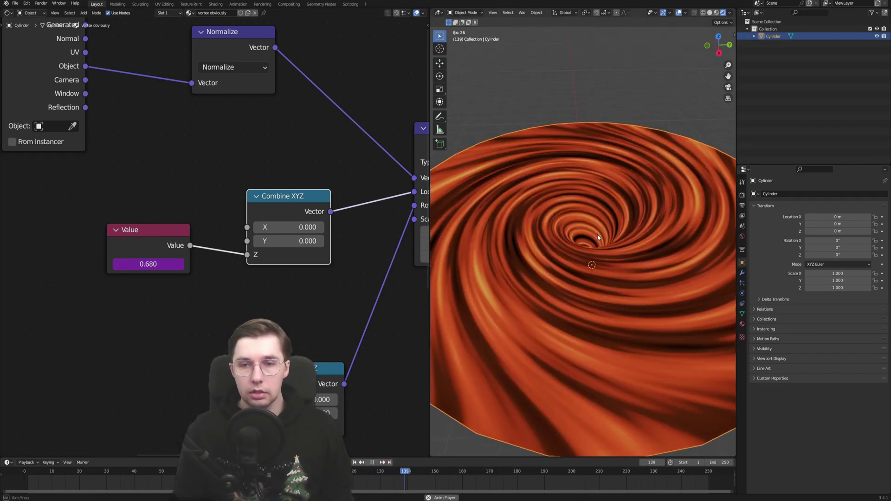
scroll(585, 257, up, 3)
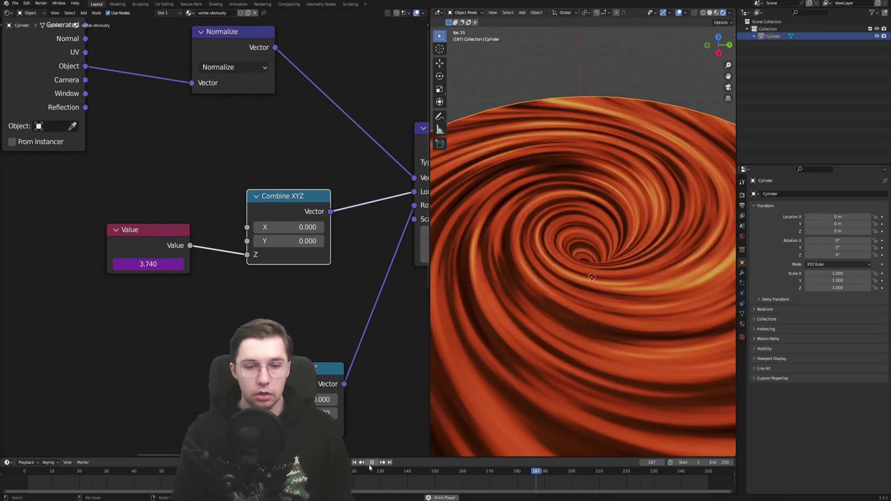
key(space)
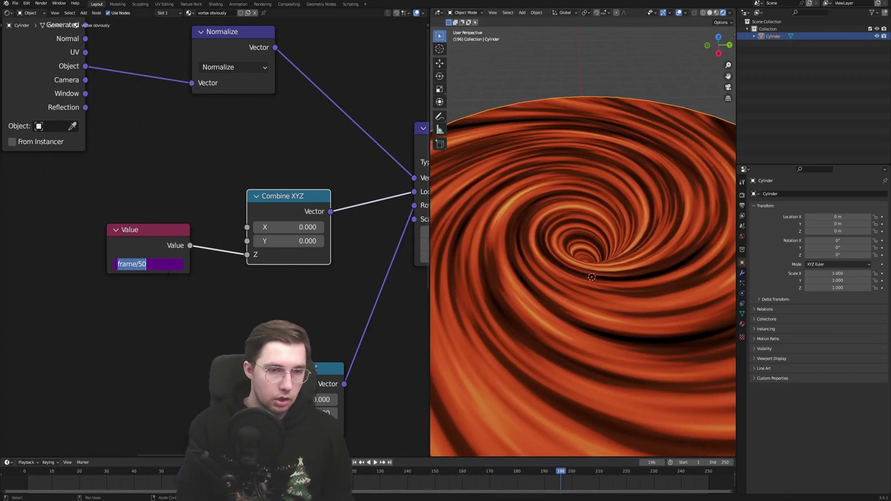
Step: Change the Value node's driver expression to -frame/50 to reverse the flow, and play the animation from another viewing angle
text(-)
key(Return)
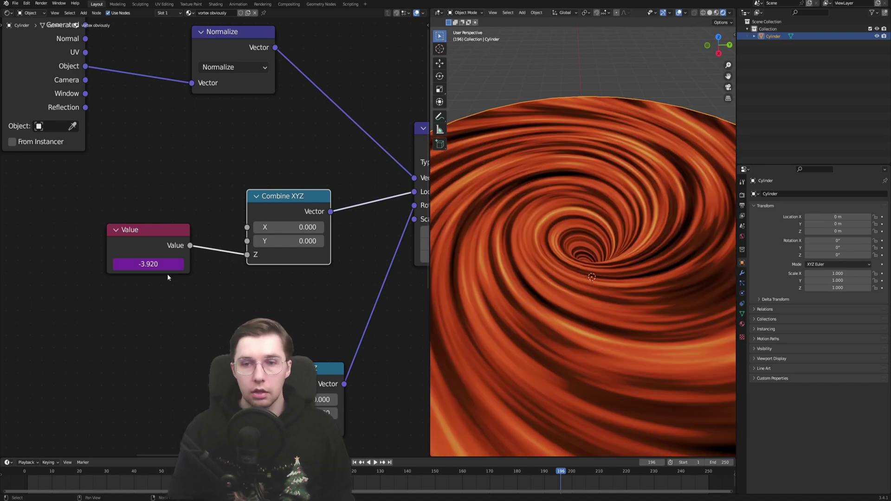
key(space)
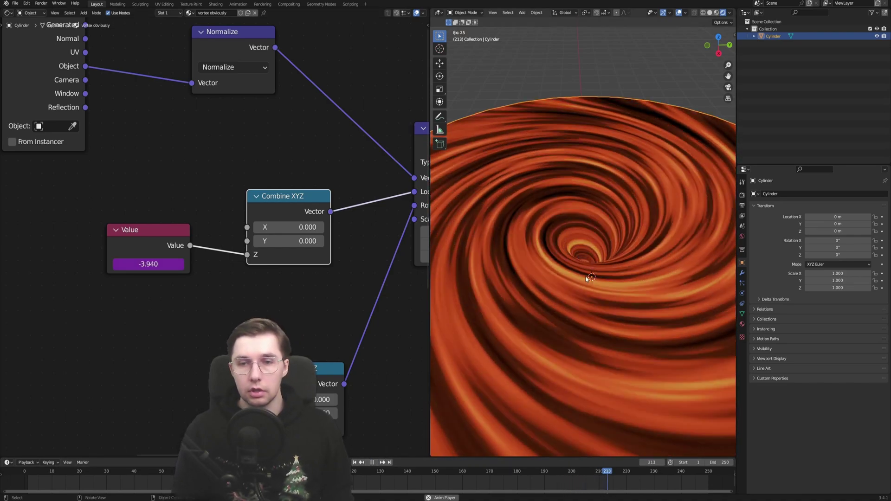
middle_drag(586, 279, 590, 246)
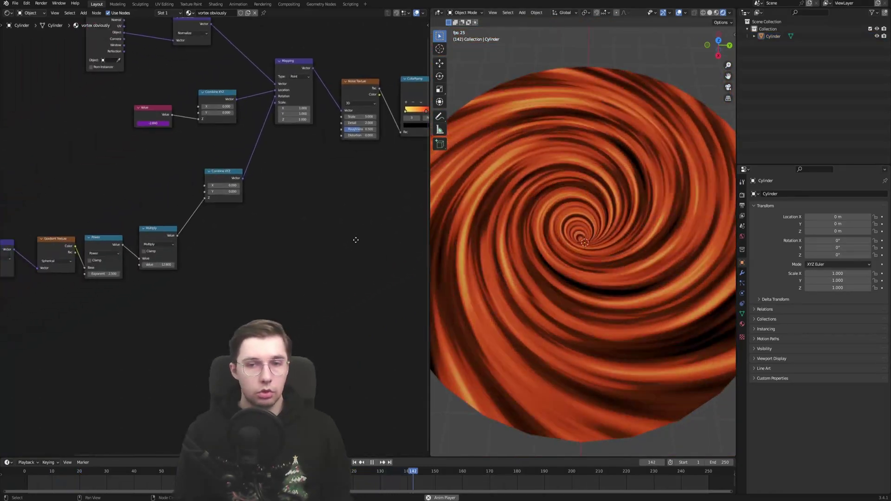
Step: Move the Value node that feeds the Divide node down and to the right, clear of the Texture Coordinate node
middle_drag(356, 240, 246, 283)
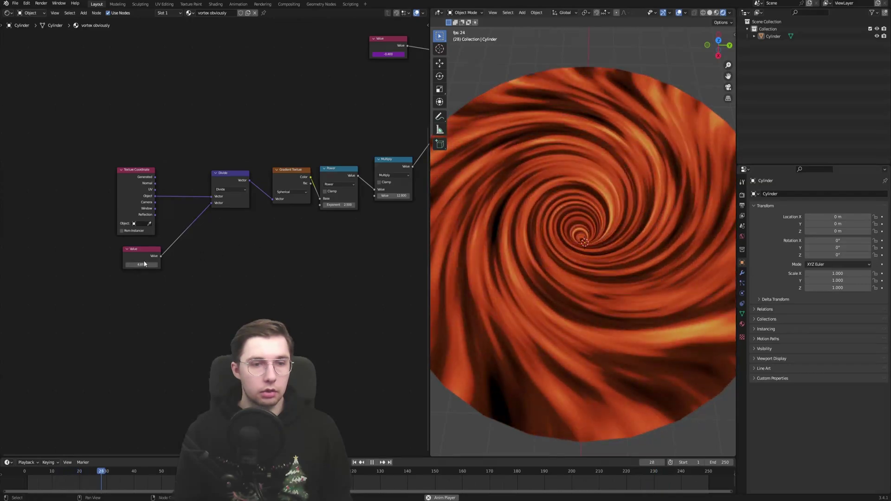
drag(151, 248, 250, 295)
Step: Adjust the swirl by setting the Power node's Exponent to 2.830 and the Multiply node's Value to 8.090
middle_drag(362, 232, 216, 322)
scroll(209, 322, up, 2)
mouse_move(189, 324)
mouse_down()
mouse_move(165, 323)
mouse_move(221, 323)
mouse_move(204, 323)
mouse_up()
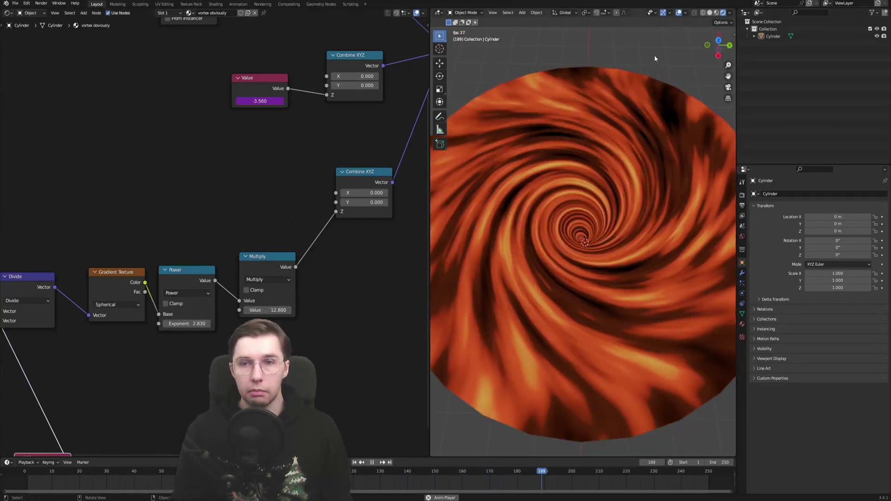
shift+drag(271, 309, 245, 309)
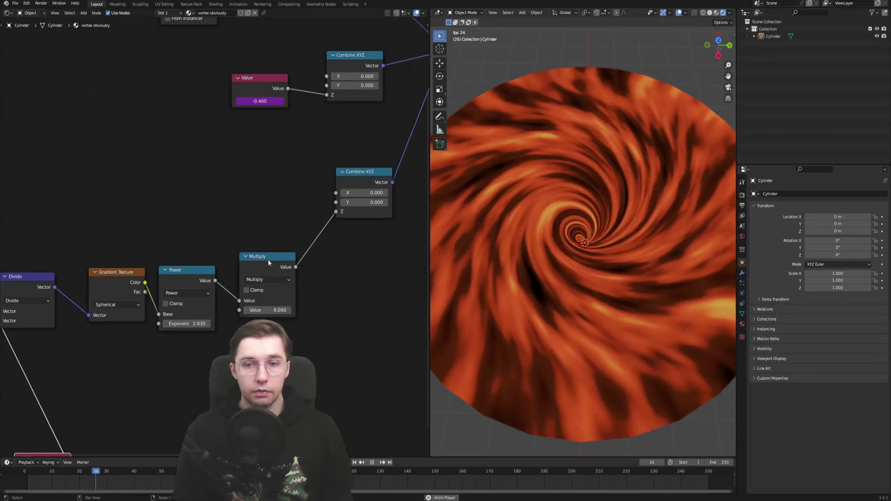
Step: Set the Noise Texture's Roughness to 1.000, Scale to 5.200 and Detail to 1.200, checking the vortex from a closer, tilted view
scroll(274, 255, down, 7)
middle_drag(277, 313, 95, 385)
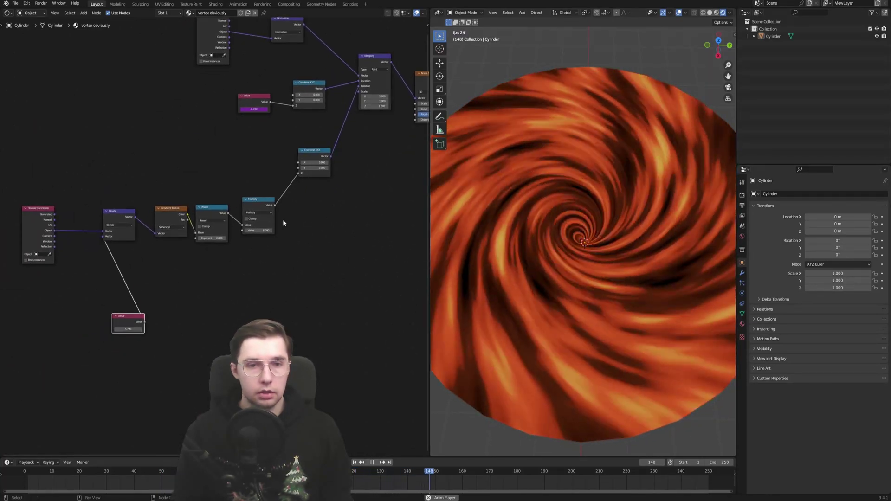
middle_drag(349, 192, 202, 306)
scroll(237, 263, up, 6)
middle_drag(236, 263, 211, 303)
scroll(277, 252, up, 5)
middle_drag(276, 253, 193, 317)
middle_drag(241, 149, 246, 51)
scroll(246, 51, up, 2)
middle_drag(614, 270, 606, 251)
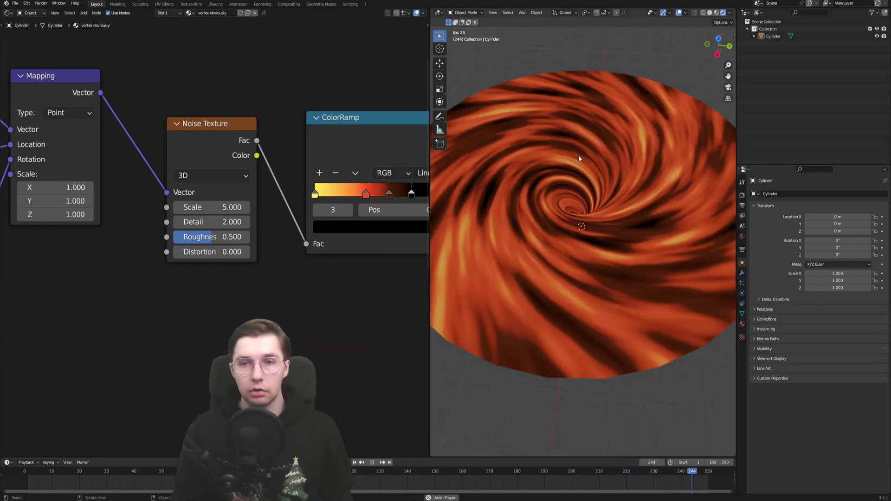
scroll(193, 278, up, 1)
drag(209, 253, 234, 253)
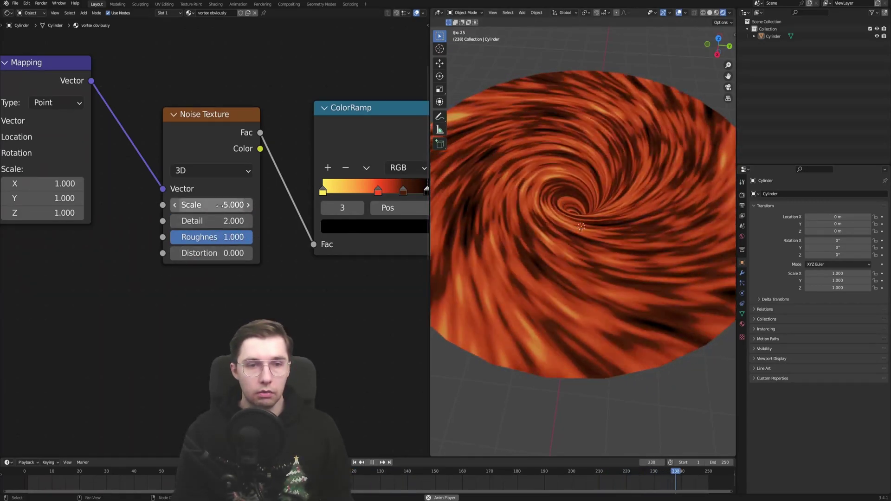
mouse_move(217, 206)
mouse_down()
mouse_move(194, 205)
mouse_move(234, 221)
mouse_move(214, 220)
mouse_move(222, 221)
mouse_up()
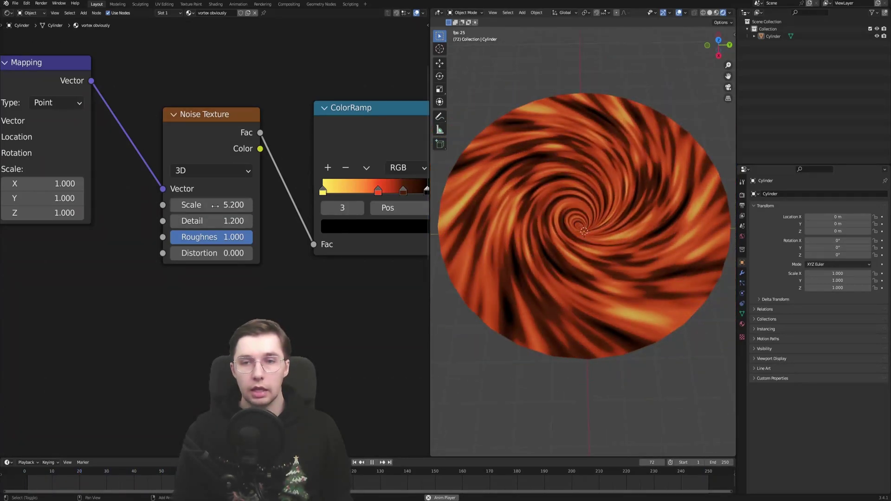
scroll(603, 244, up, 4)
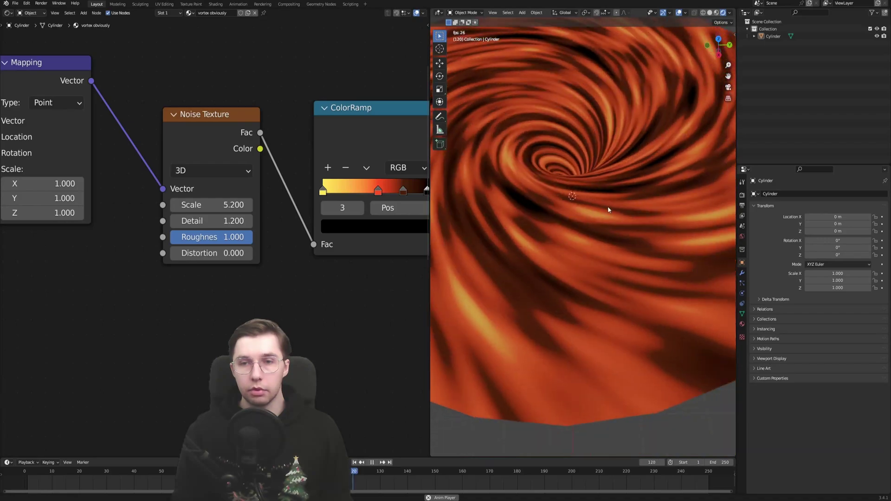